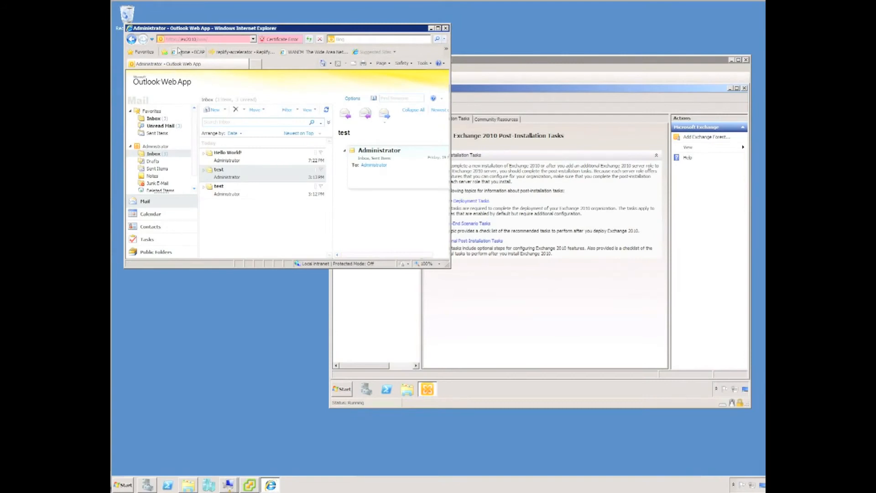
- Send a new message to Administrator with subject 'Test' and body 'Demo'
left_click(213, 109)
type("Administrator")
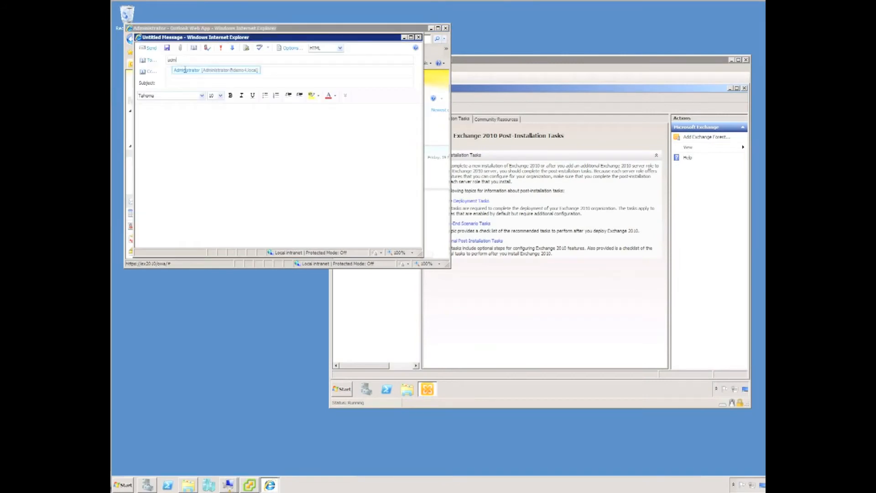
key("Return")
key("Tab")
key("Tab")
type("Test")
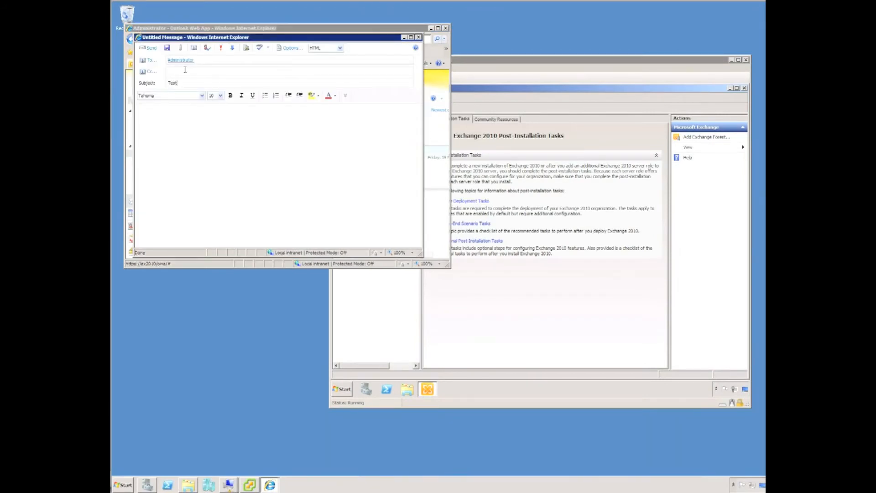
left_click(145, 109)
type("Demo")
key("alt+s")
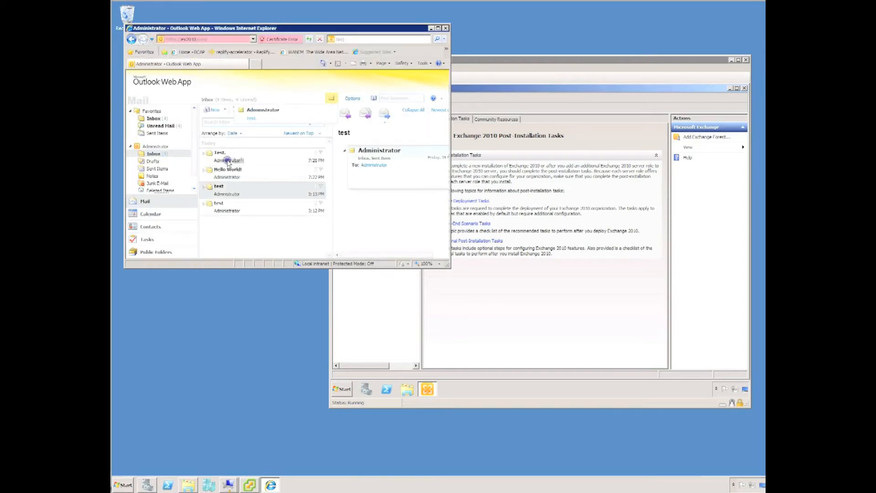
- Open the arrived Test. message in the Inbox, then switch to the vSphere Client
left_click(228, 161)
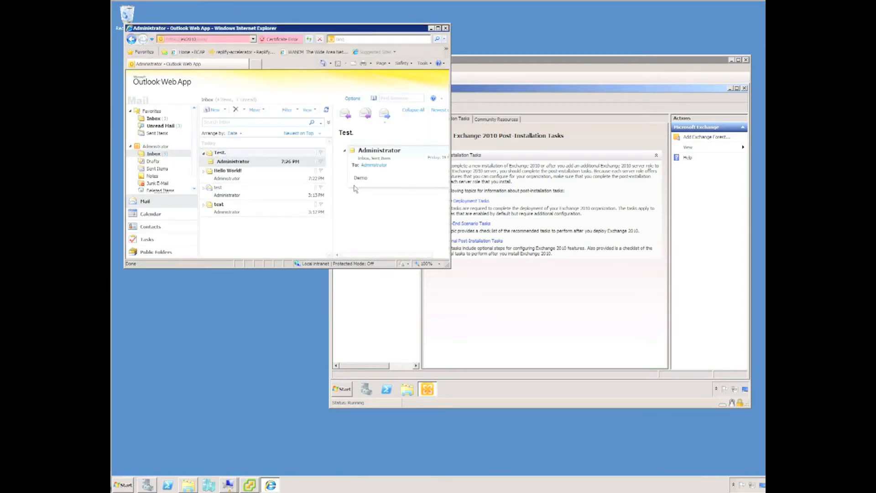
left_click(346, 484)
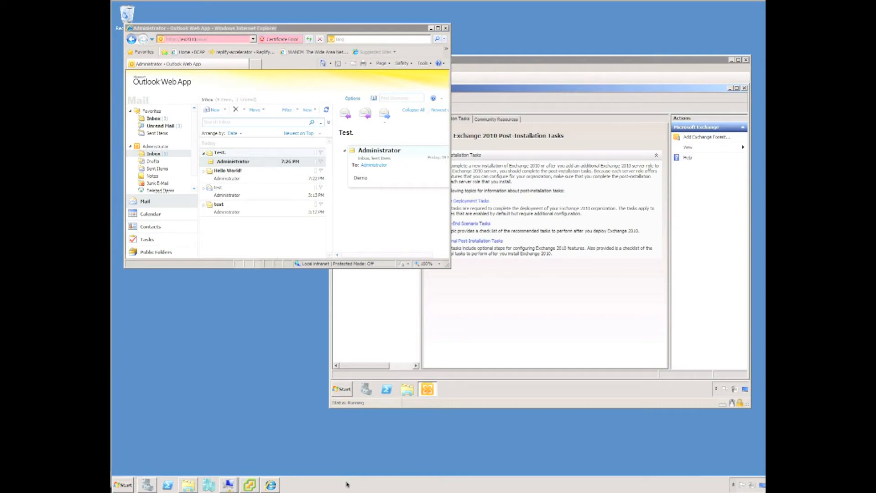
left_click(252, 484)
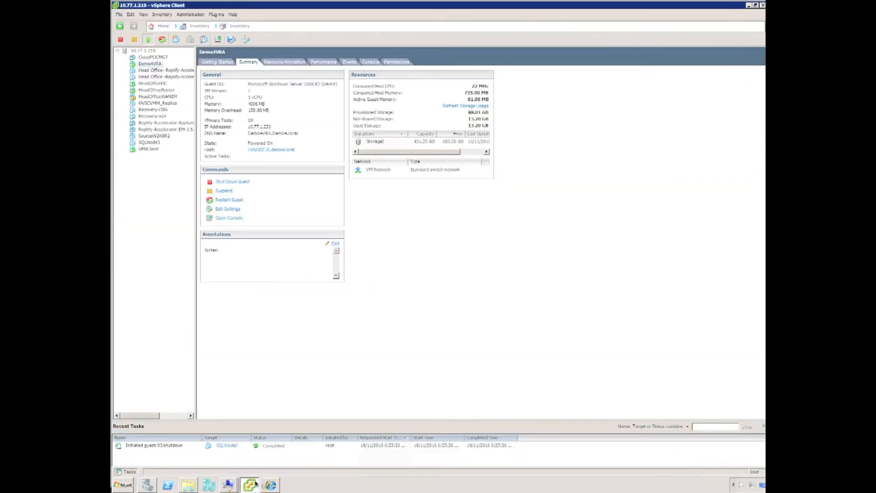
- Check Demo4VRA's Hard disk 1 (40 GB) in its settings, cancel, and minimize vSphere Client
left_click(151, 64)
left_click(227, 210)
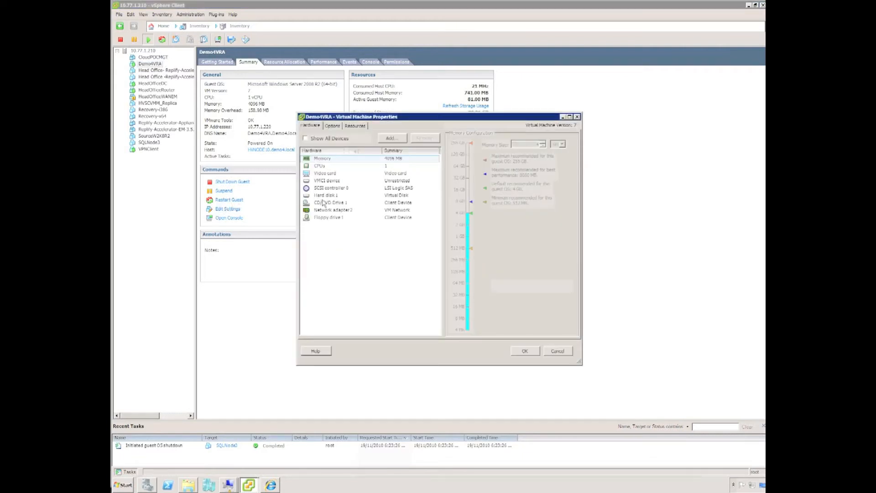
left_click(323, 195)
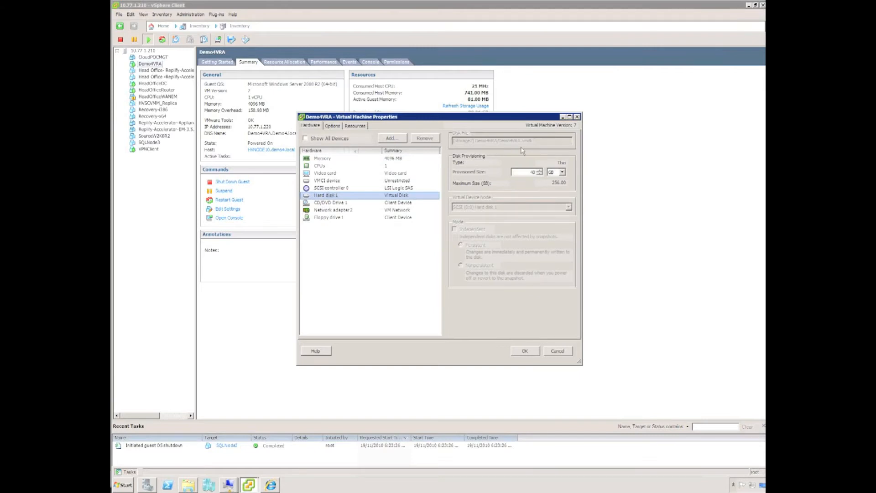
left_click(557, 350)
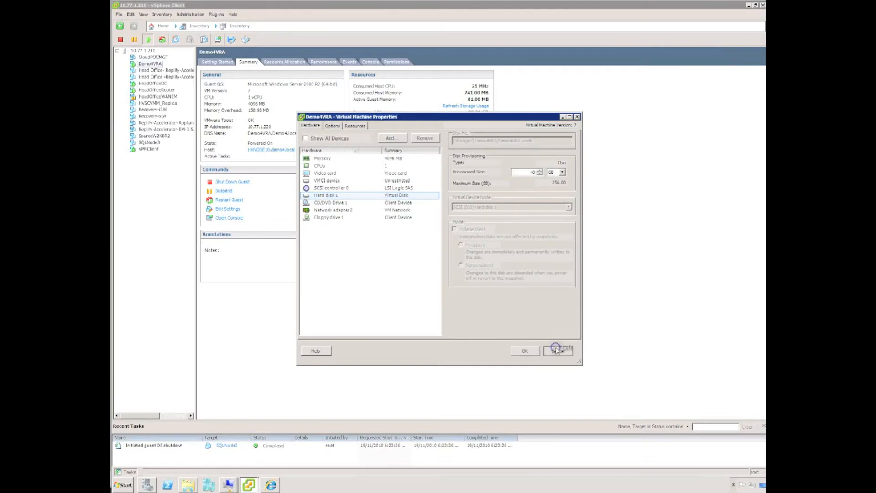
left_click(748, 6)
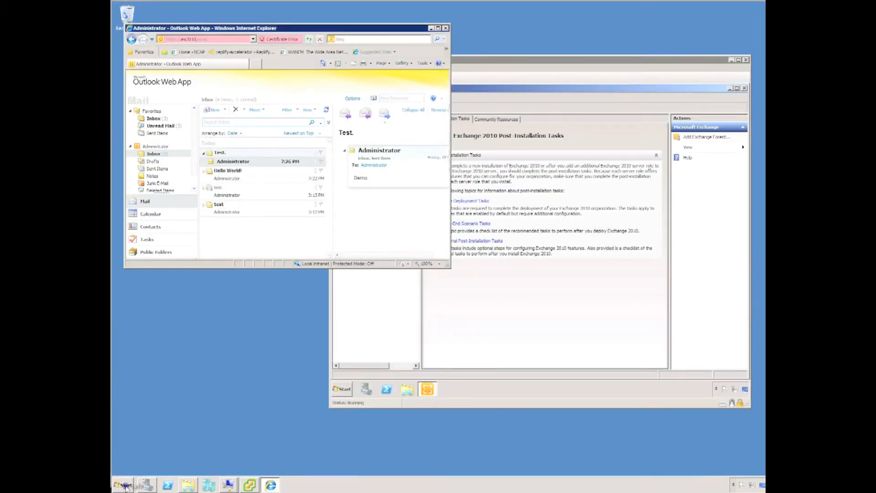
- Launch Double-Take Console from the Start menu and show the Manage Servers list
left_click(124, 485)
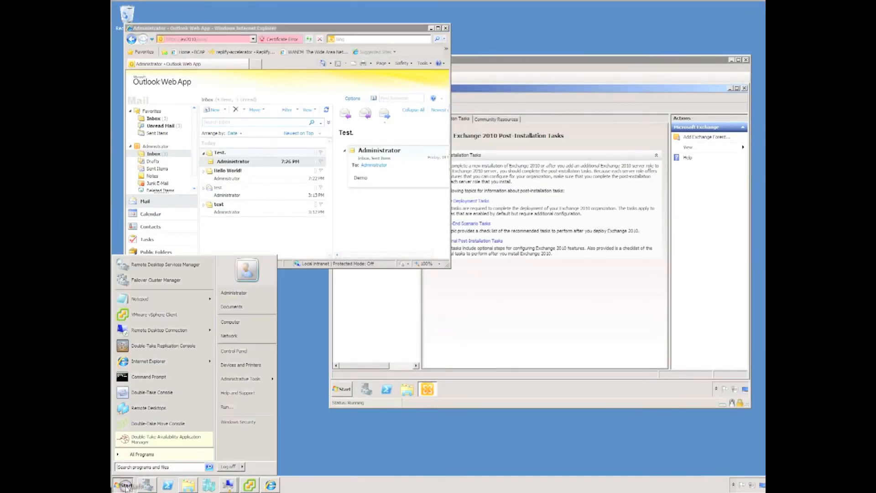
left_click(145, 399)
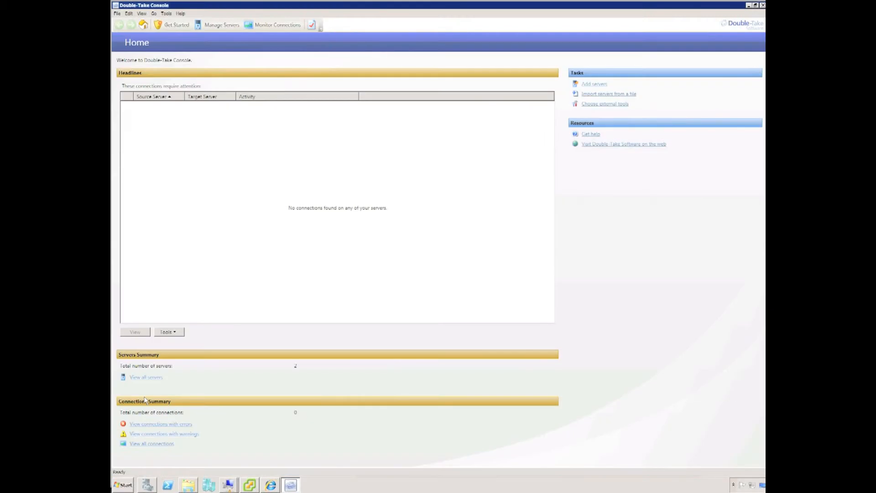
left_click(225, 26)
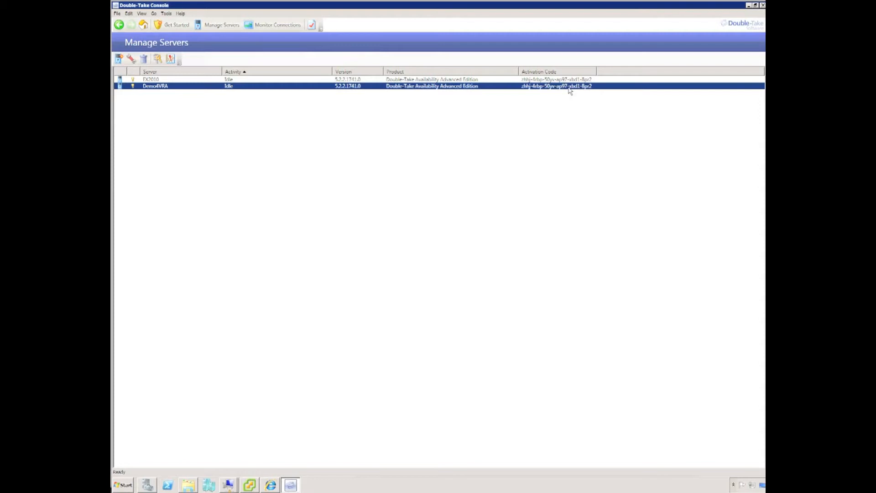
- Choose Double-Take Availability protection of an entire server using a Hyper-V or ESX VM
left_click(175, 26)
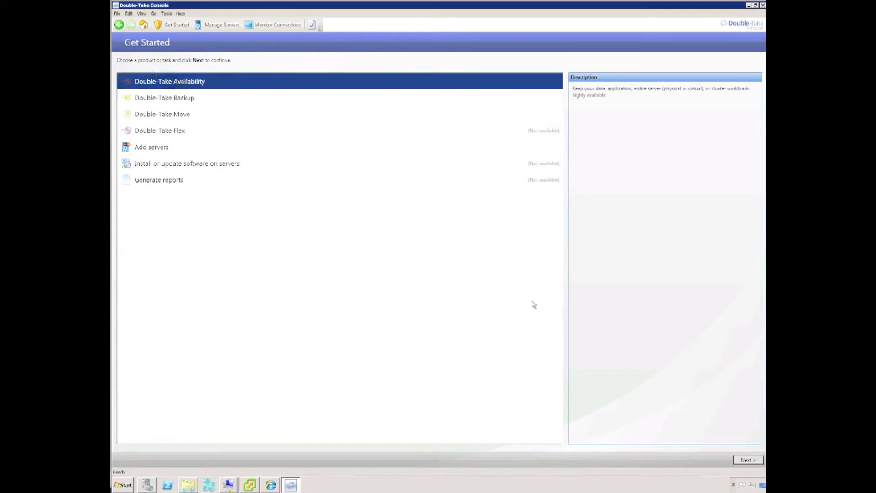
left_click(748, 458)
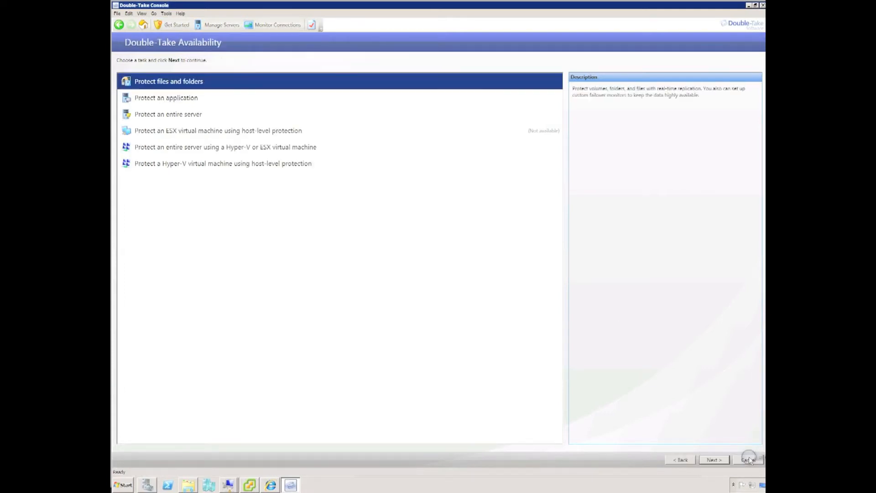
left_click(169, 149)
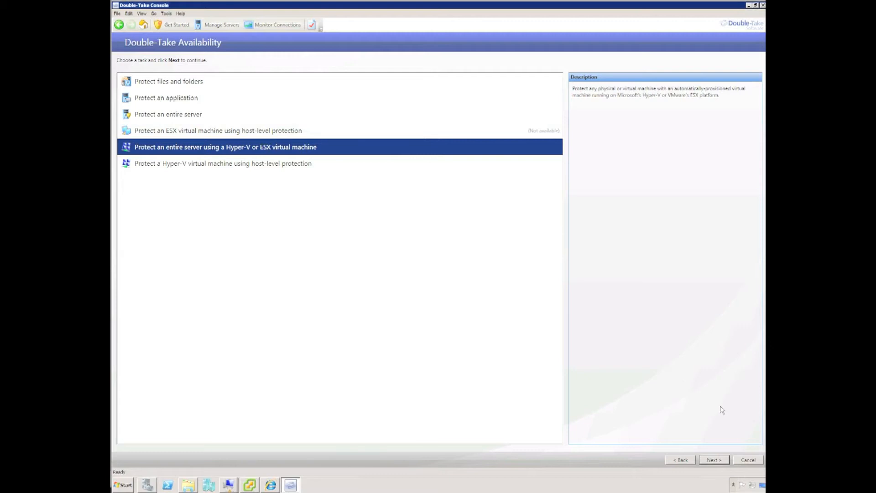
left_click(714, 461)
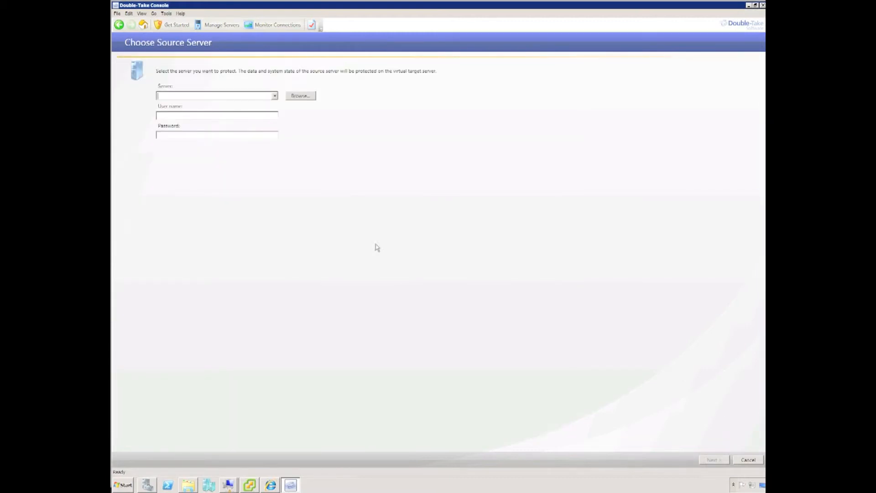
- Specify EX2010 as the source server with its administrator user name and password
left_click(249, 96)
type("EX2010")
key("Tab")
key("Tab")
type("demo4\\admin")
type("•")
key("Return")
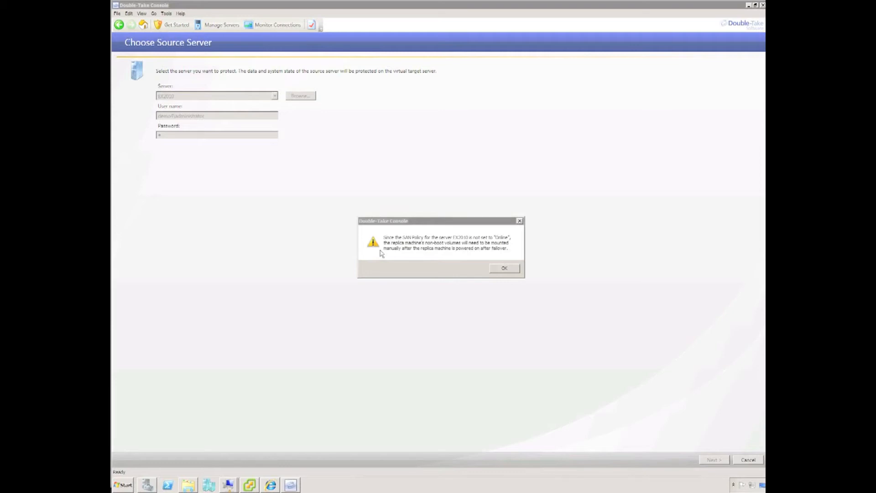
- Open a Command Prompt inside the EX2010 virtual machine
mouse_move(230, 485)
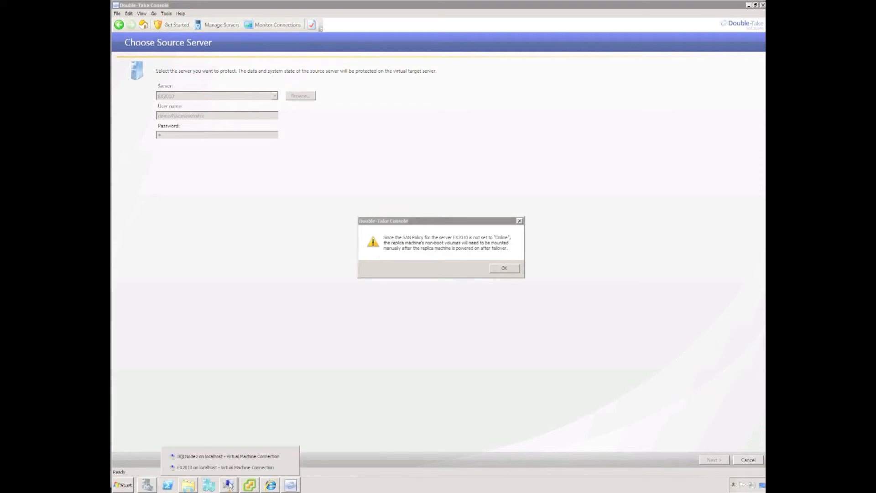
left_click(226, 467)
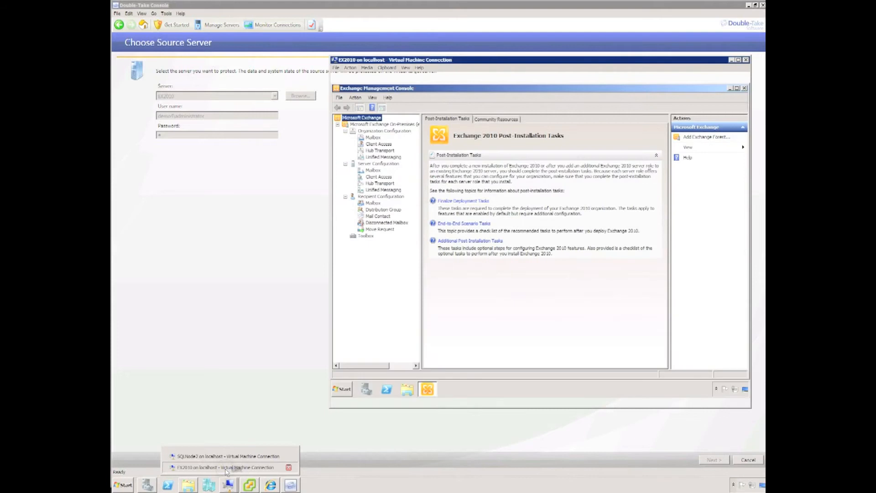
left_click(341, 390)
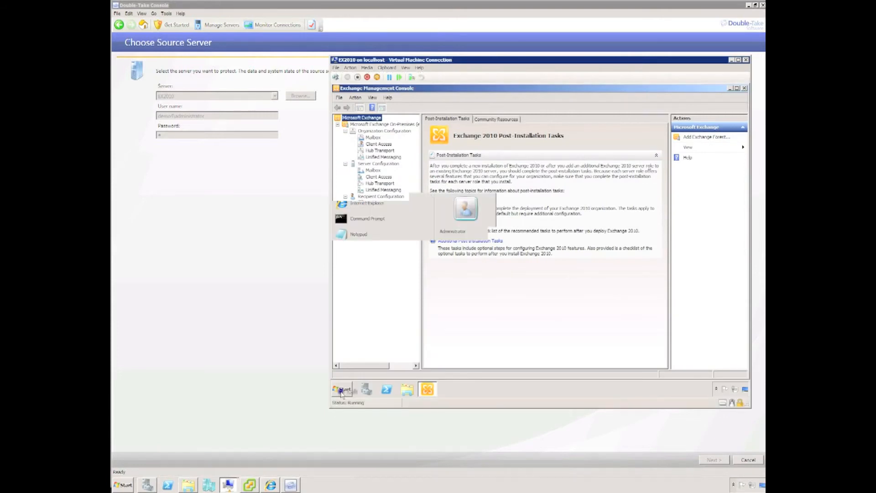
left_click(365, 220)
- Use diskpart to set the SAN policy to Online All, verify it, and close the prompt
type("diskpart")
key("Return")
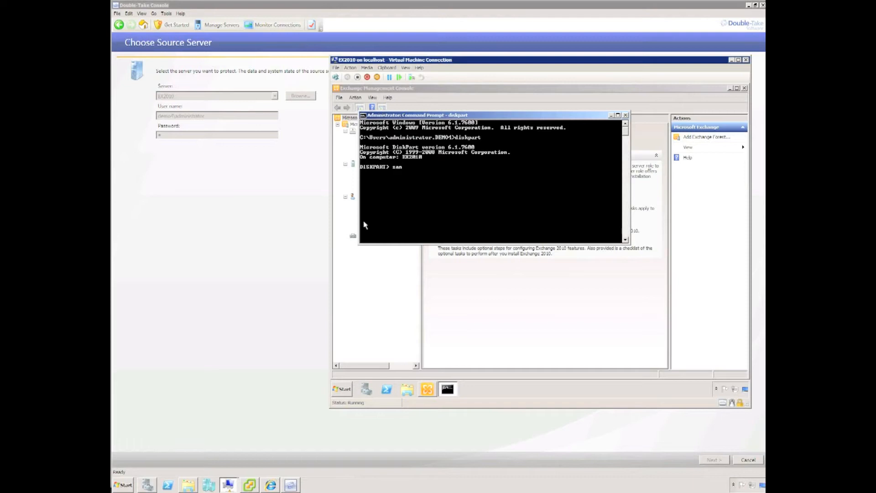
key("Return")
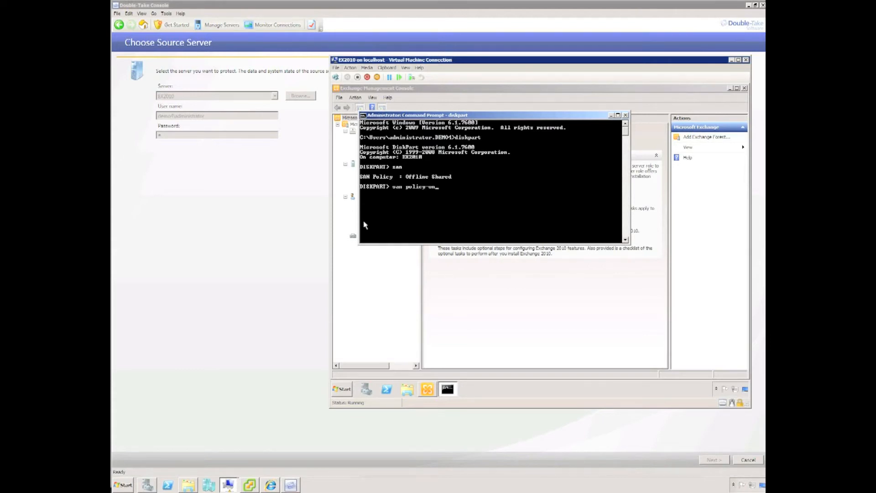
type("lineal")
key("Return")
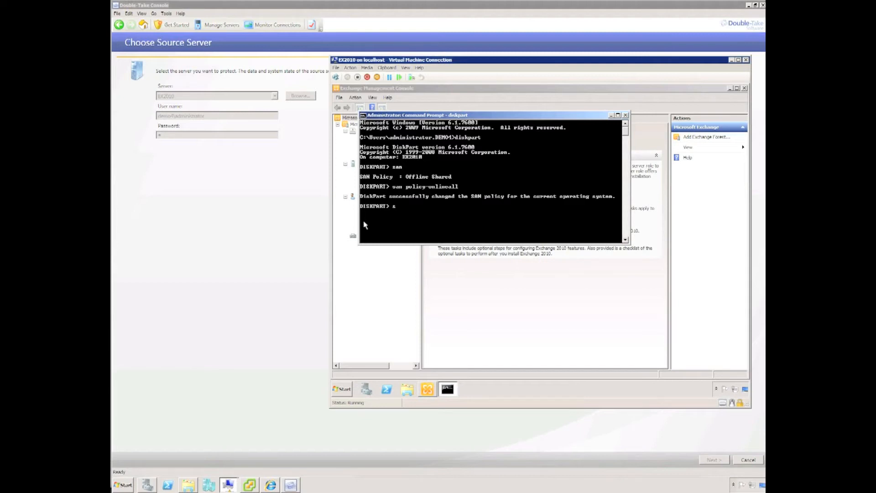
type("san")
key("Return")
type("exit")
key("Return")
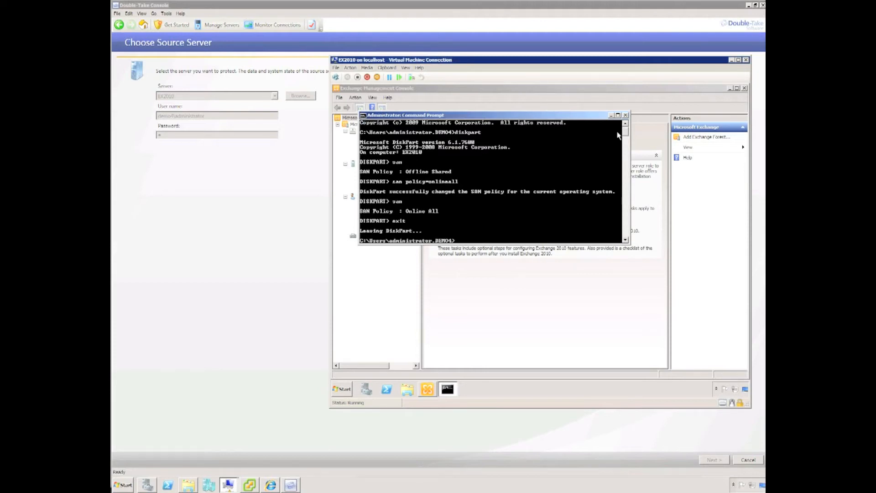
left_click(625, 115)
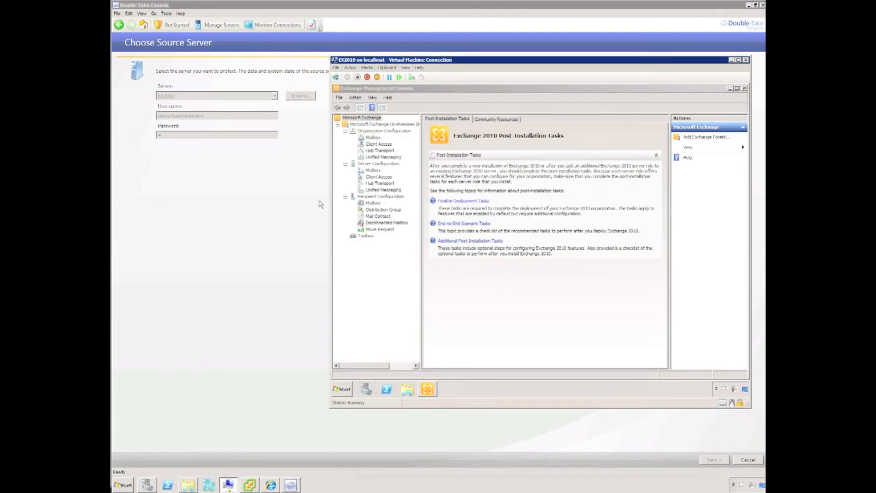
left_click(283, 211)
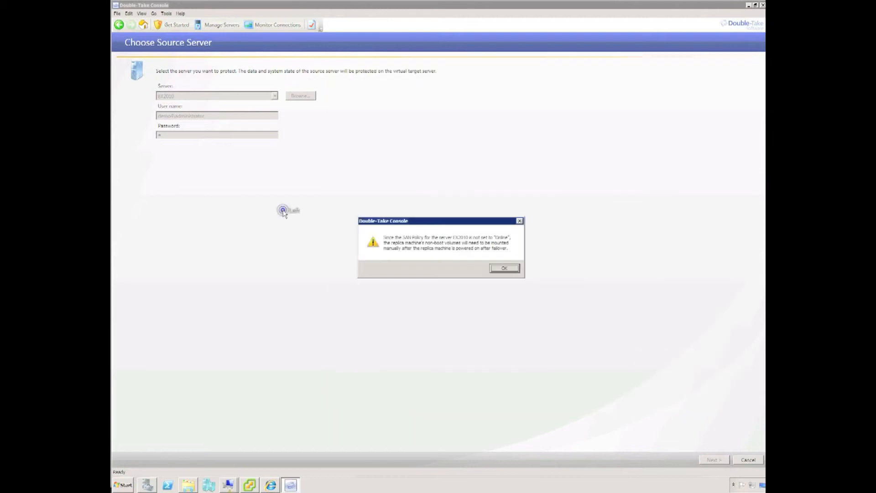
- Dismiss the SAN warning, add volumes E and F, and exclude the path c:\temp
left_click(504, 269)
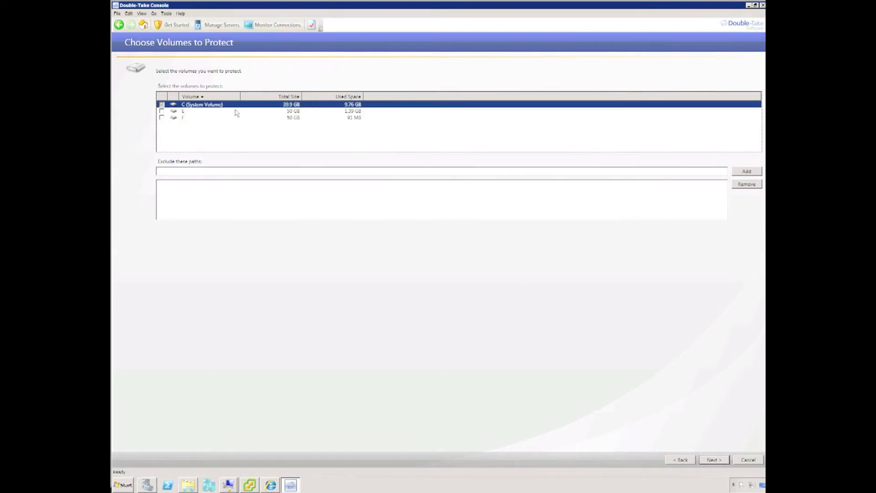
left_click(162, 111)
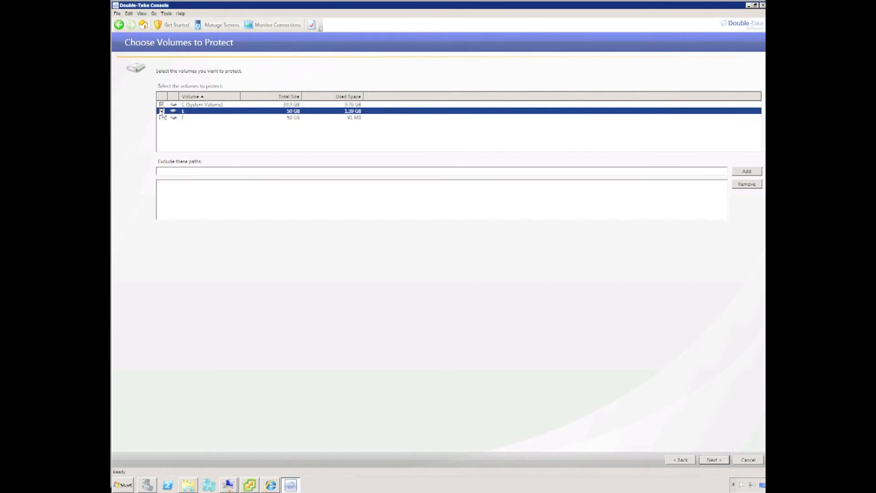
left_click(161, 117)
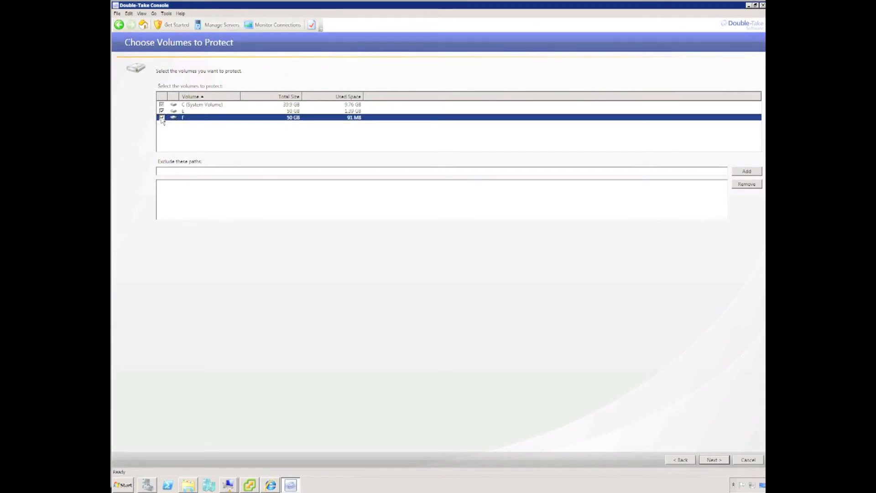
left_click(619, 170)
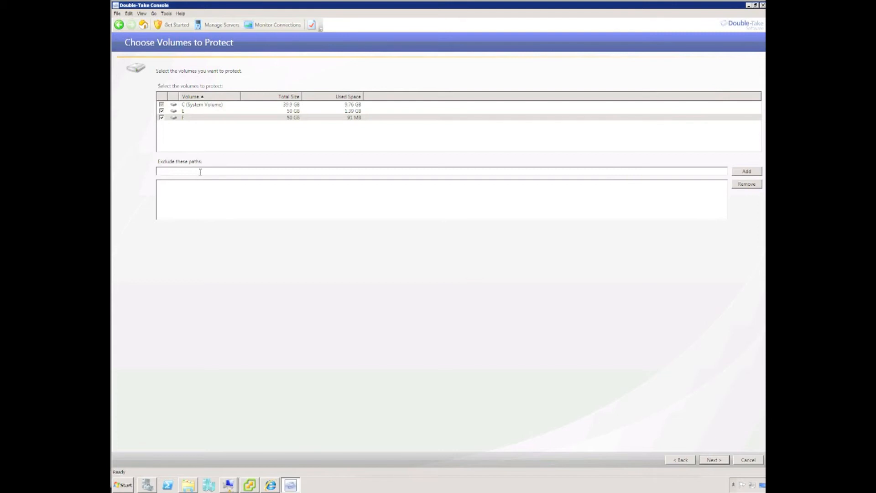
type("c:\\temp")
left_click(750, 171)
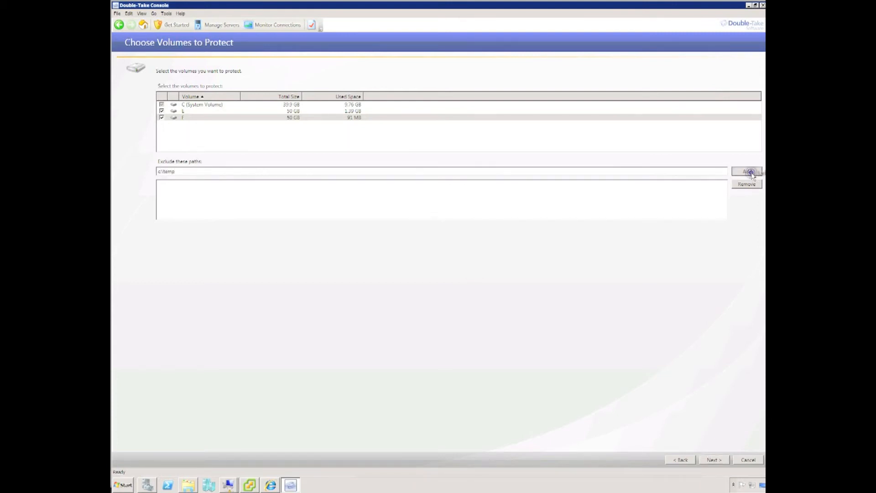
- Set demo4vra as the target server with its administrator credentials
left_click(712, 459)
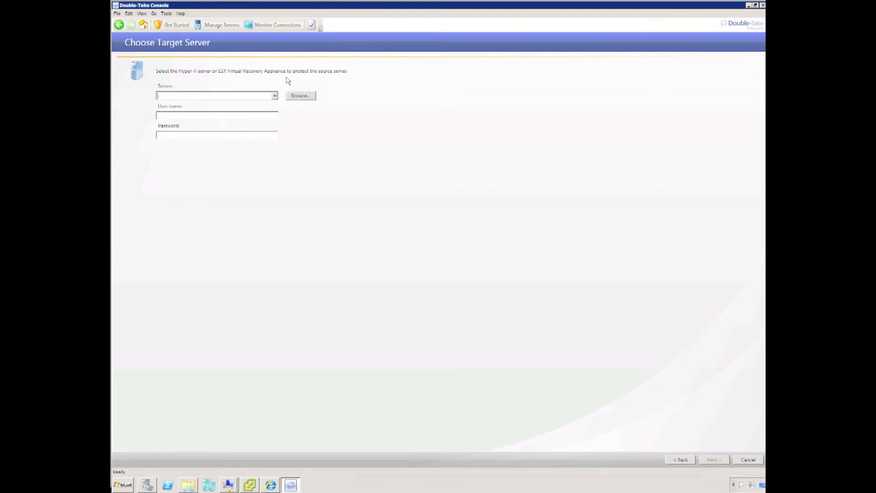
type("demo4vra")
key("Tab")
key("Tab")
type("demo4\\administrator*")
key("Return")
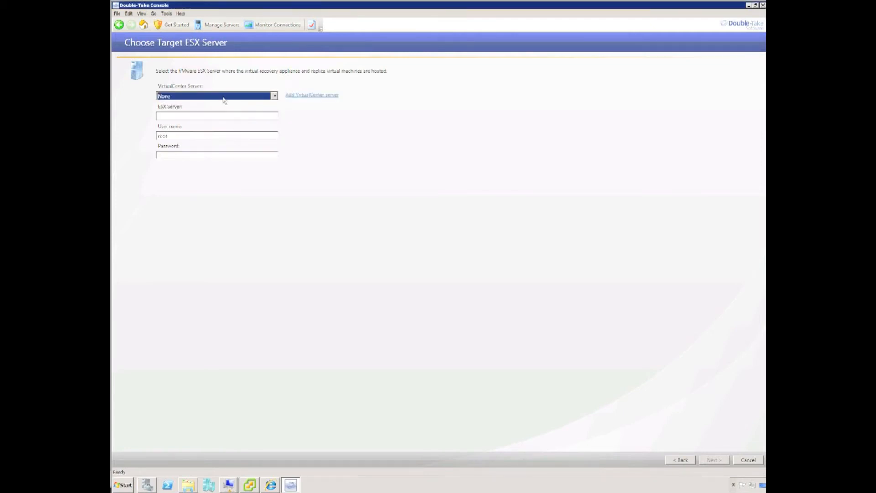
- Skip adding a VirtualCenter and connect to ESX server 10.77.1.210 with its login
left_click(303, 95)
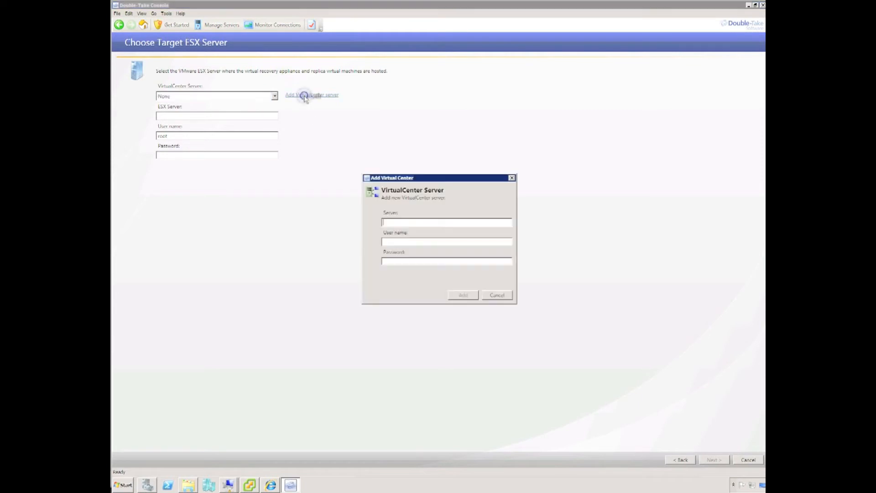
left_click(504, 297)
left_click(194, 119)
type("10.77.1.210")
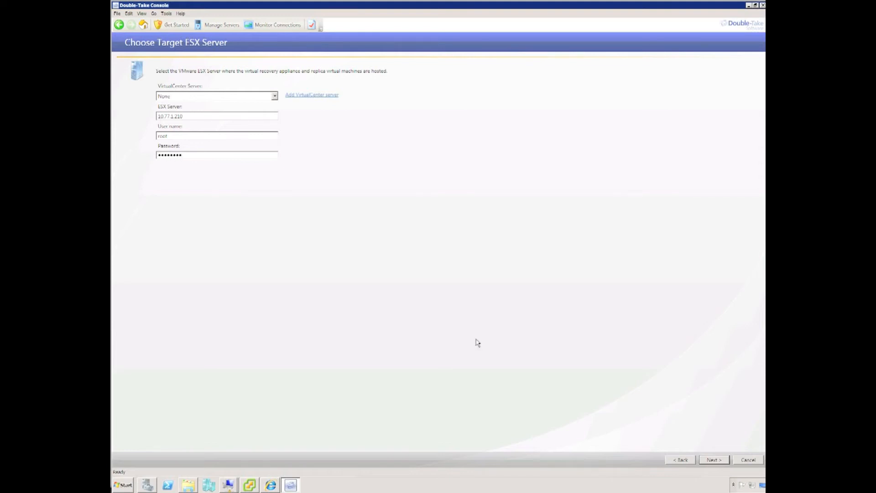
left_click(713, 461)
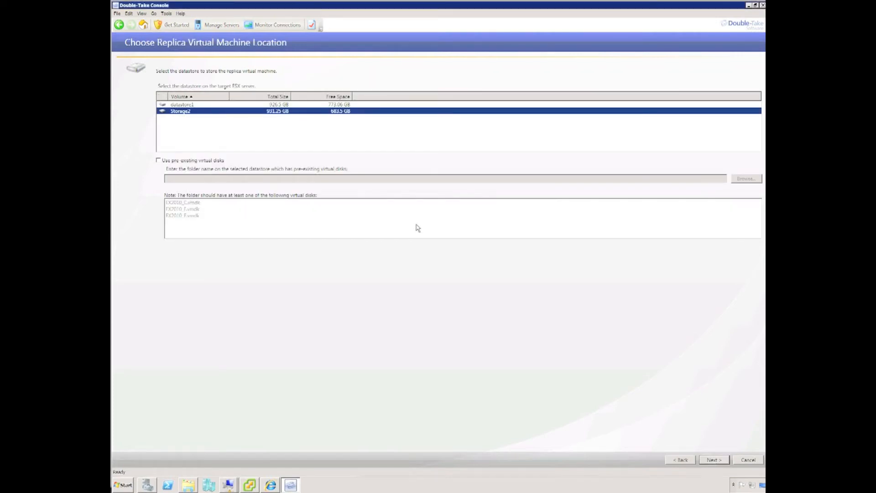
- Choose datastore1 to store the replica virtual machine and continue
left_click(181, 104)
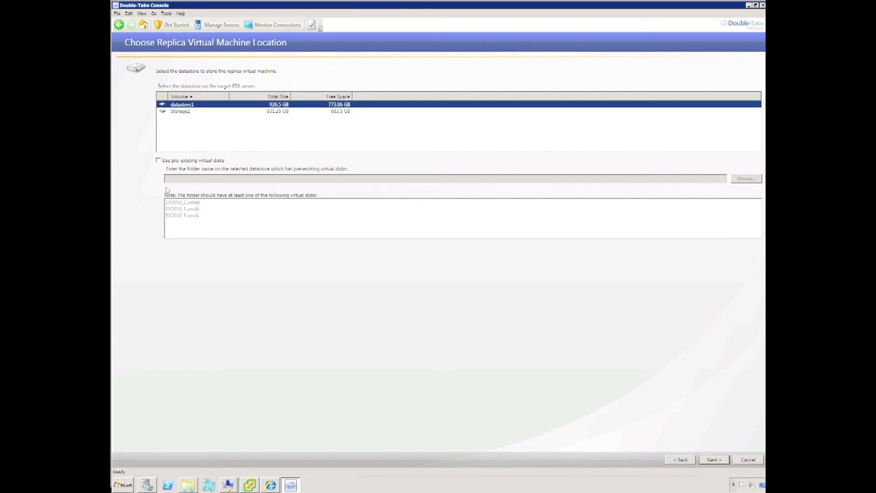
left_click(711, 460)
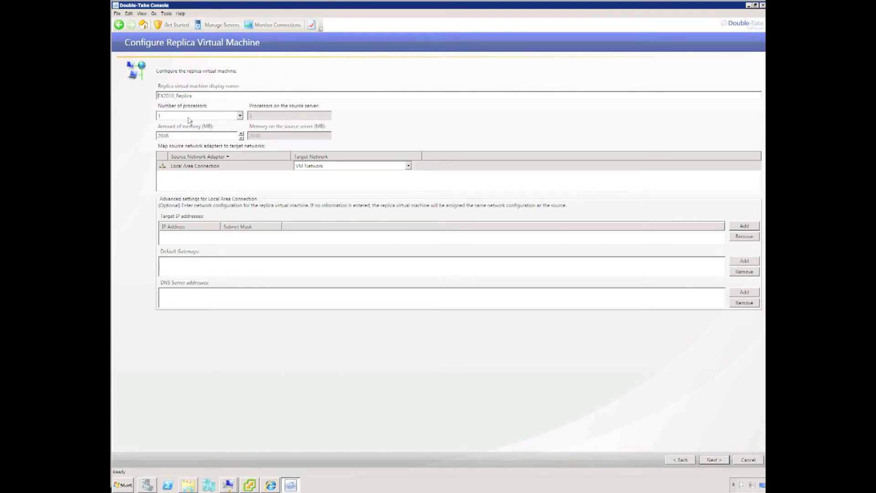
left_click(240, 115)
left_click(240, 116)
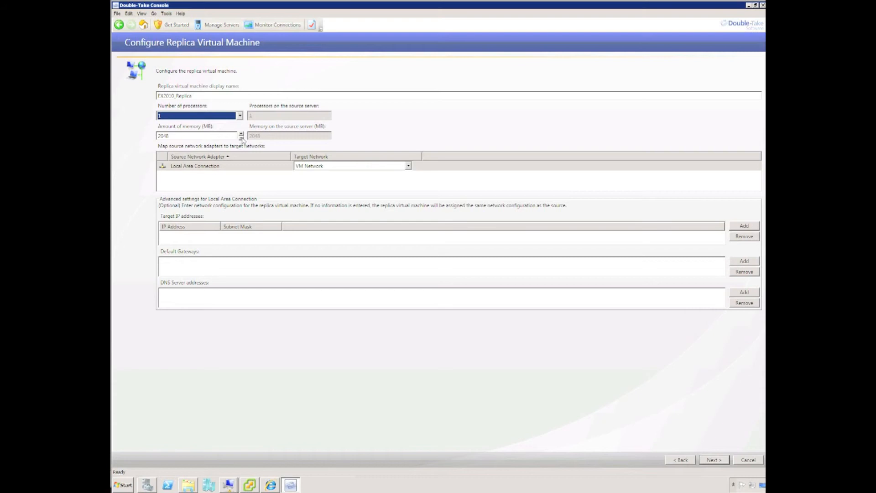
left_click(408, 166)
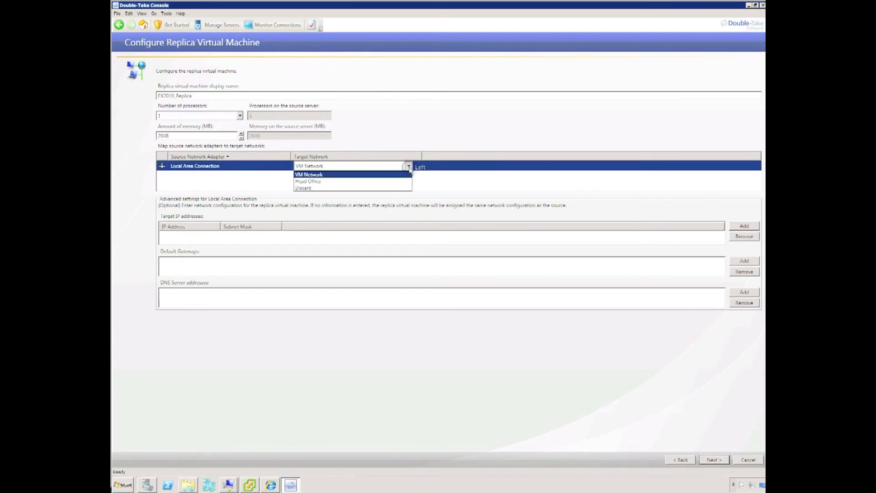
left_click(385, 175)
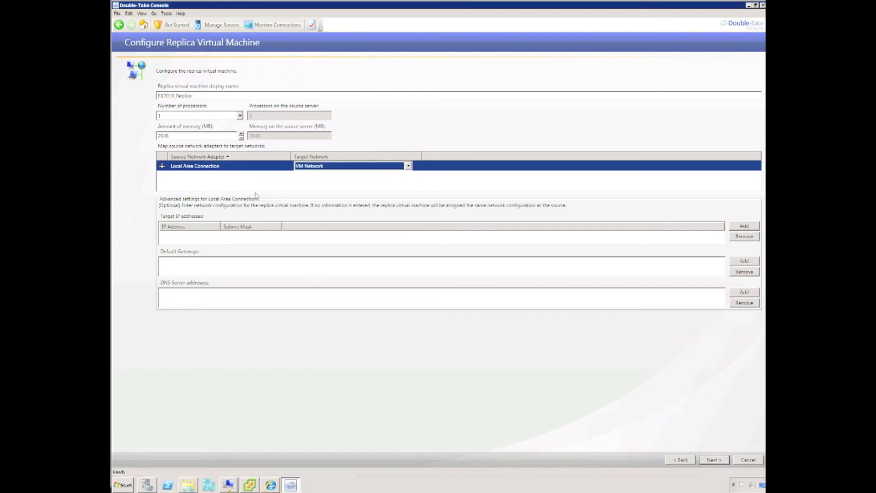
left_click(212, 238)
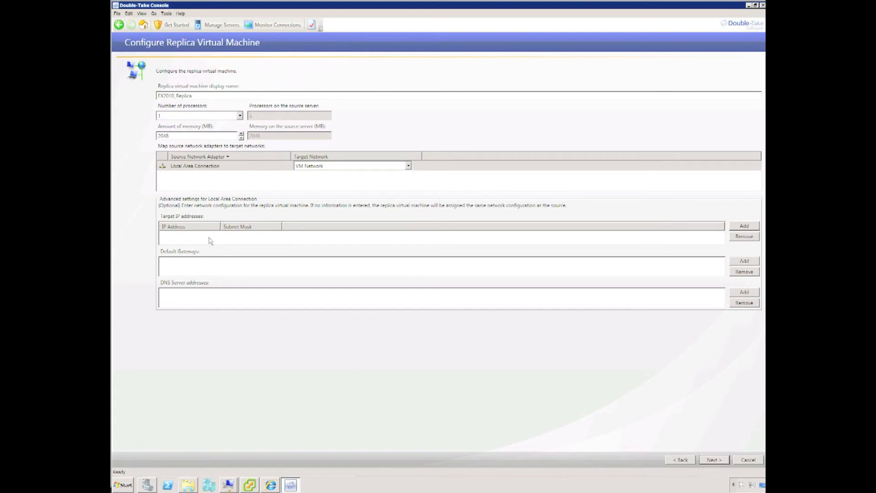
left_click(744, 227)
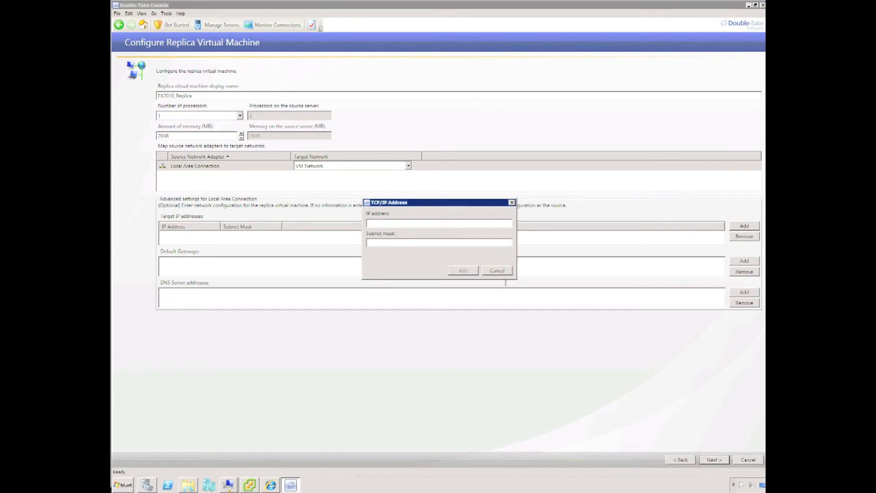
left_click(498, 270)
left_click(744, 260)
left_click(497, 259)
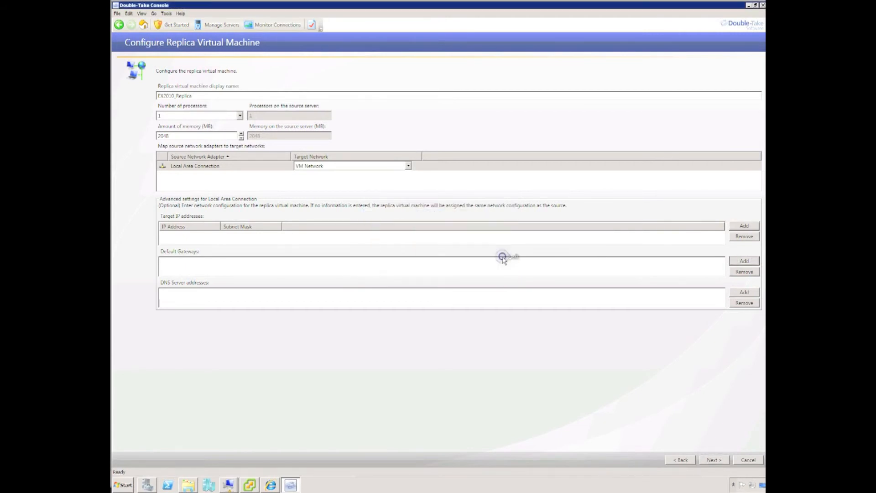
left_click(744, 292)
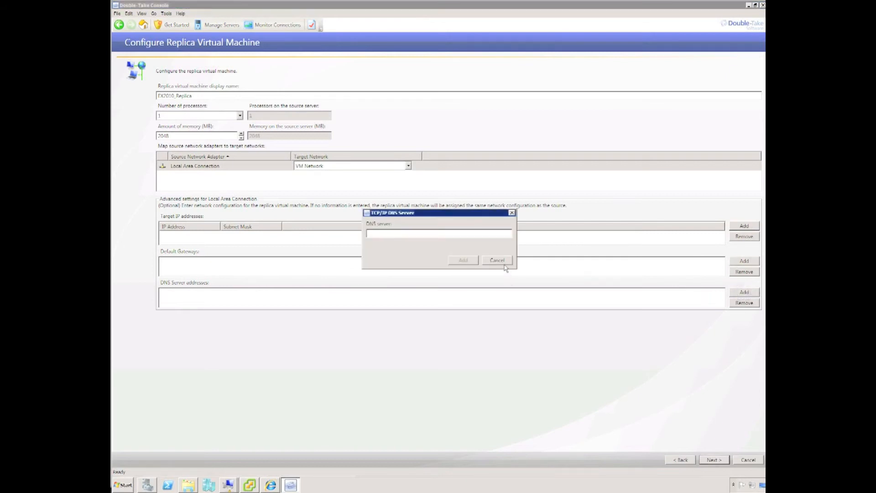
left_click(503, 262)
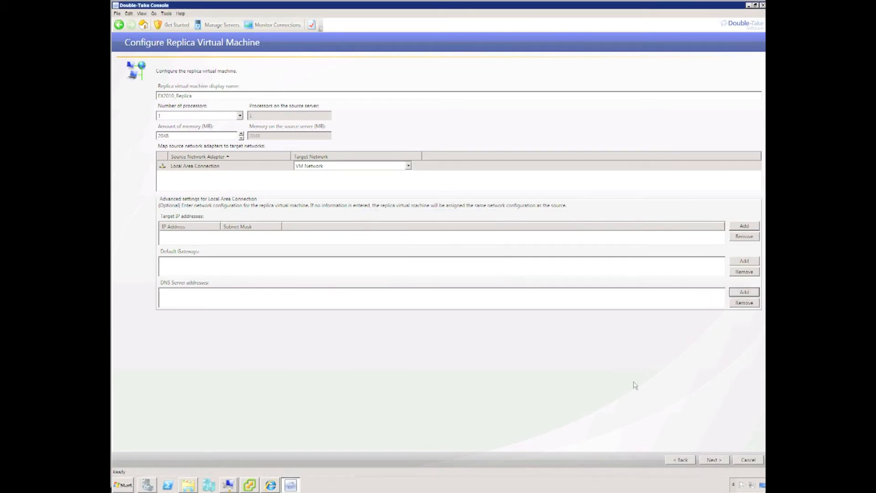
left_click(714, 460)
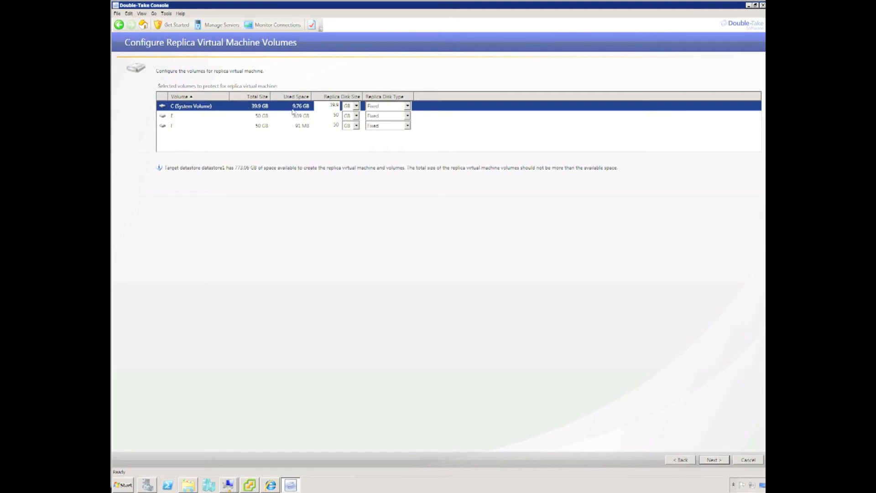
- Set replica disk sizes to 20 GB for C and 10 GB for E and F
left_click(330, 105)
left_click_drag(329, 106, 341, 108)
type("20")
left_click(326, 116)
left_click_drag(329, 116, 346, 129)
type("10")
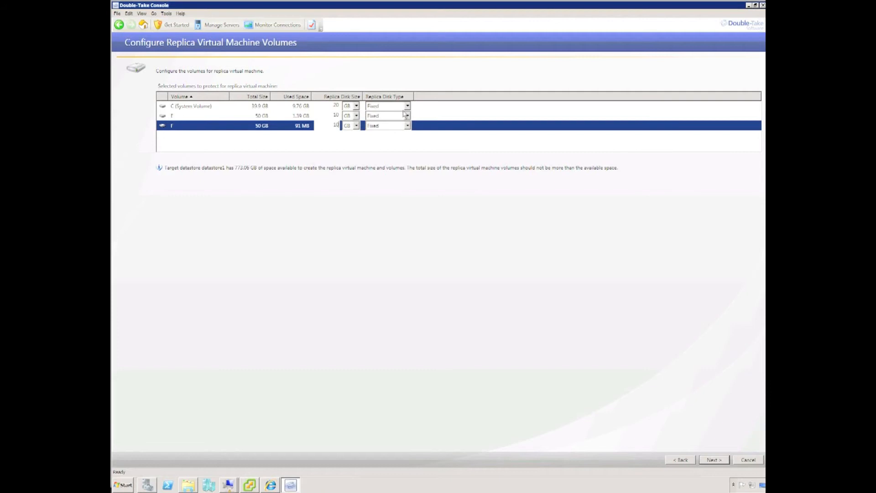
- Make the C, E and F replica disks Dynamic and continue to protection options
left_click(407, 106)
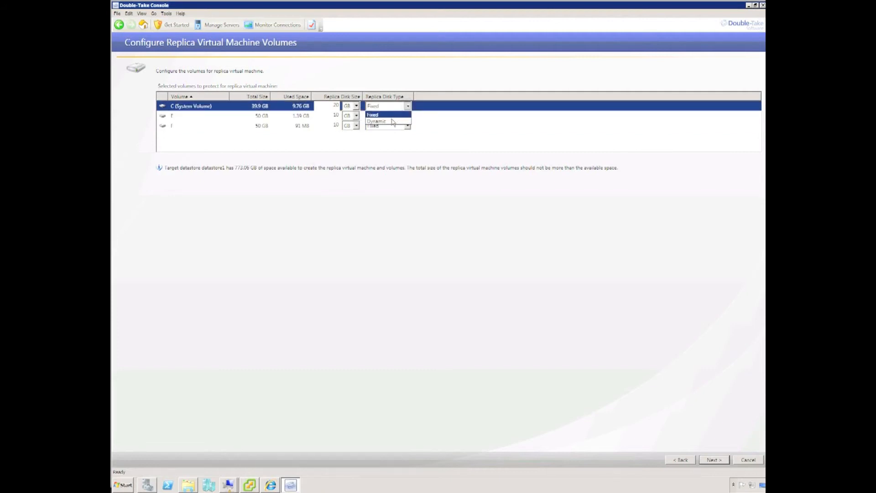
left_click(392, 121)
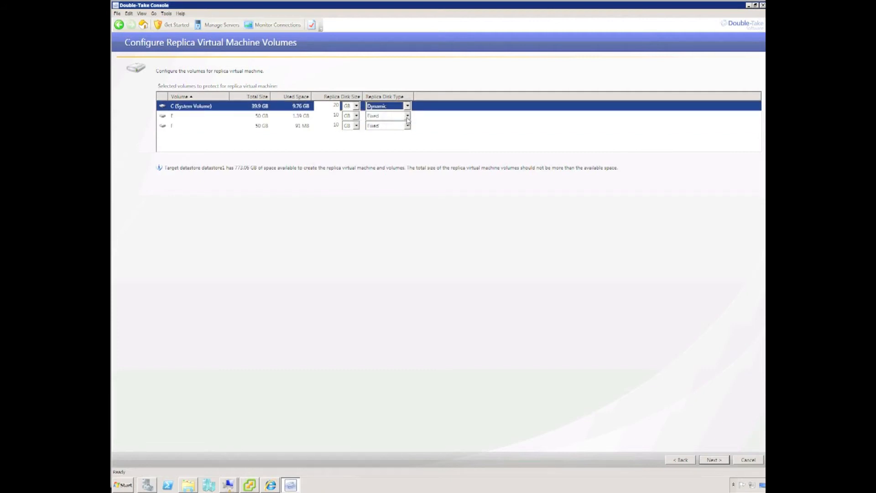
left_click(407, 117)
left_click(401, 132)
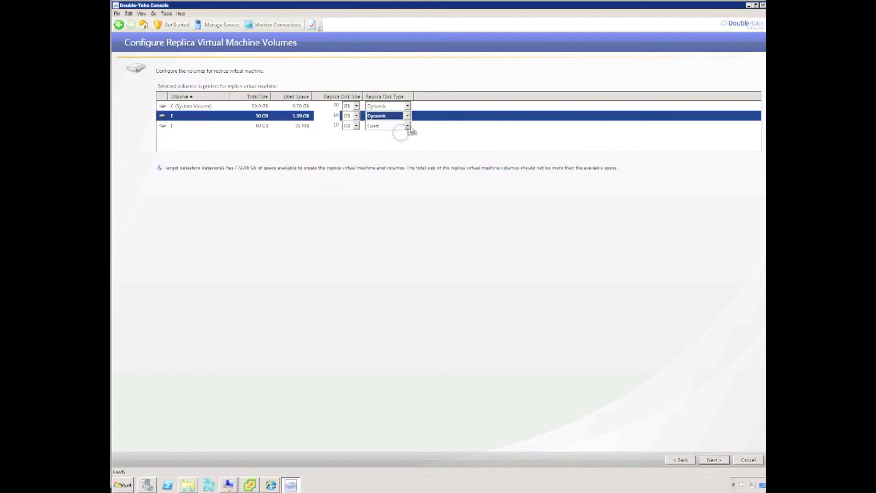
left_click(407, 126)
left_click(387, 142)
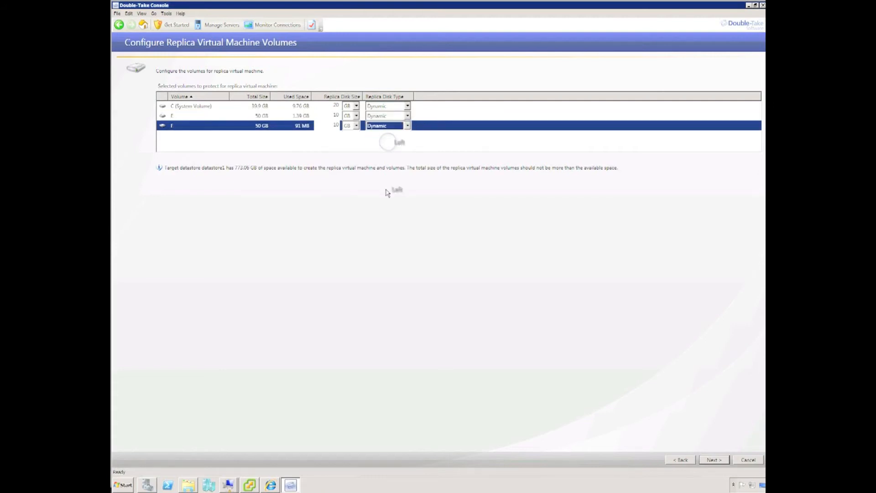
left_click(386, 192)
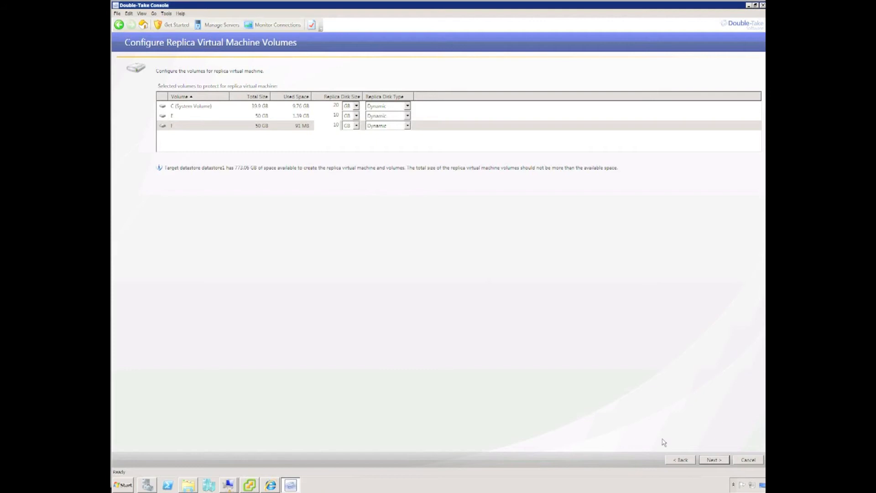
left_click(709, 459)
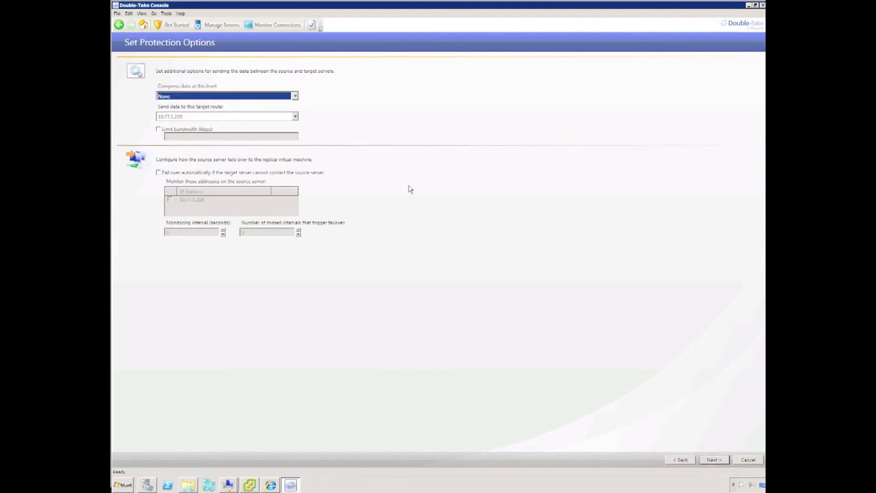
- Keep compression None and no bandwidth limit; enable auto-failover monitoring 10.77.1.216
left_click(295, 96)
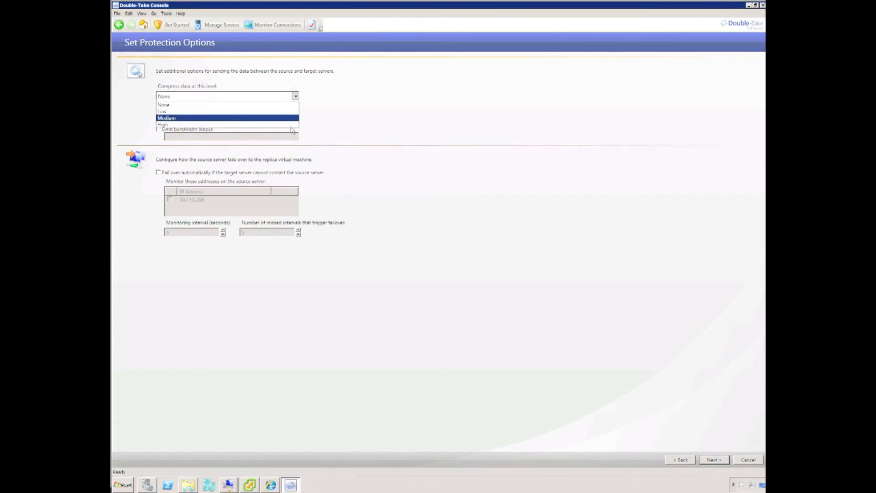
left_click(323, 106)
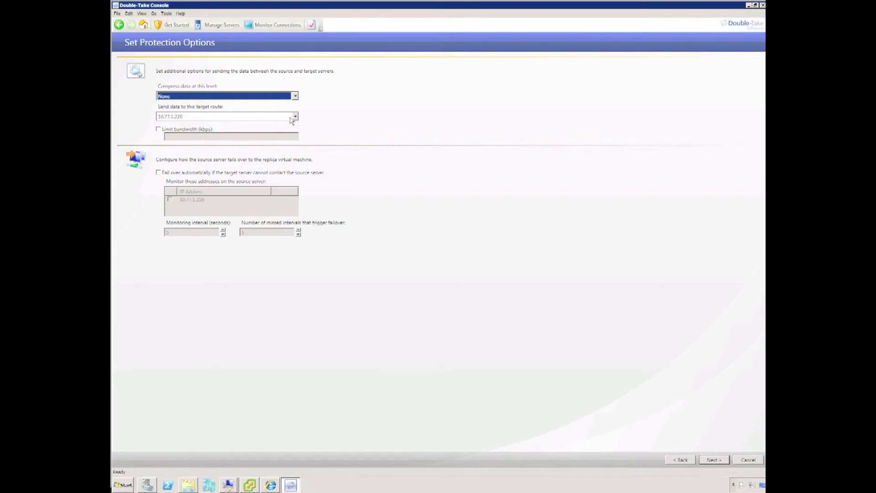
left_click(159, 130)
left_click(159, 129)
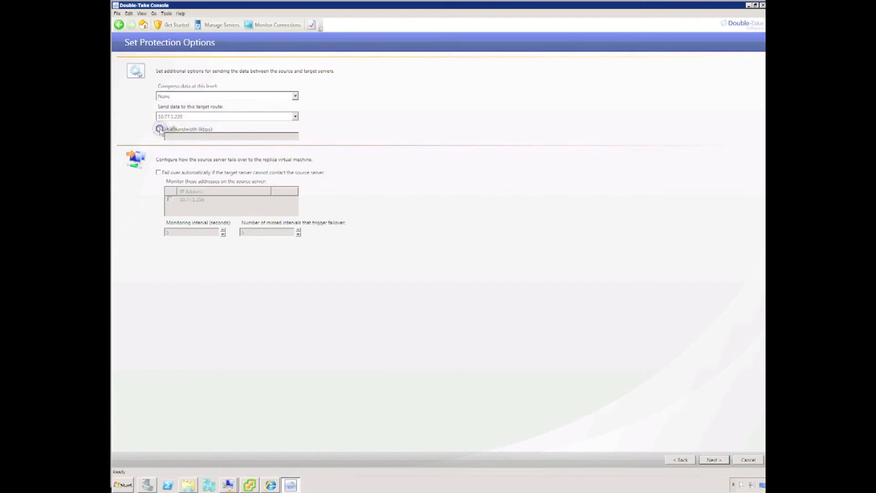
left_click(158, 172)
left_click(169, 200)
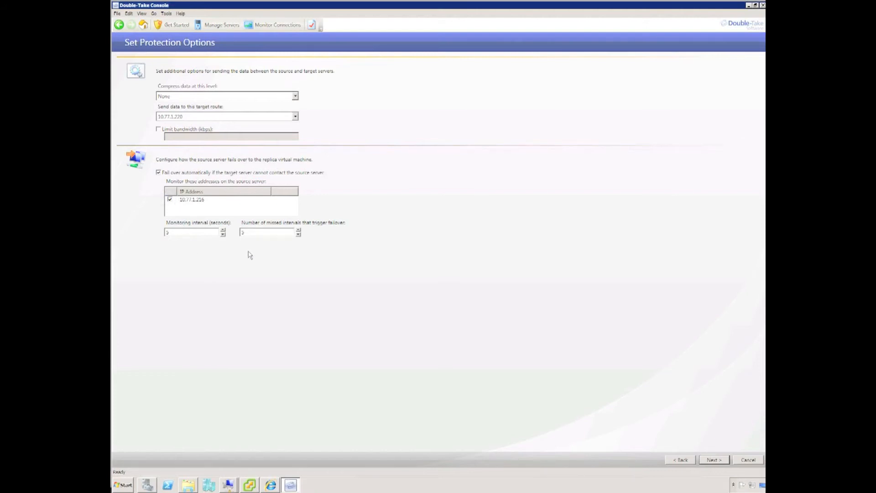
left_click(717, 461)
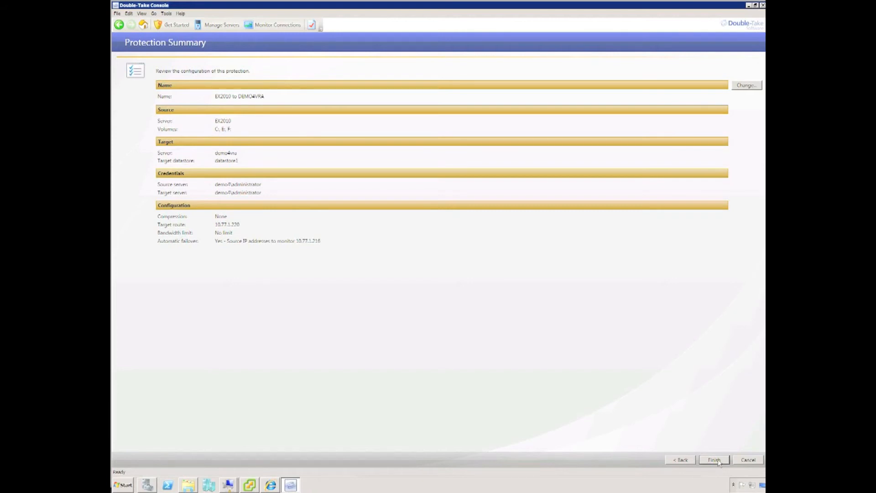
- Finish the protection job so EX2010 to DEMO4VRA starts creating the replica virtual machine
left_click(718, 460)
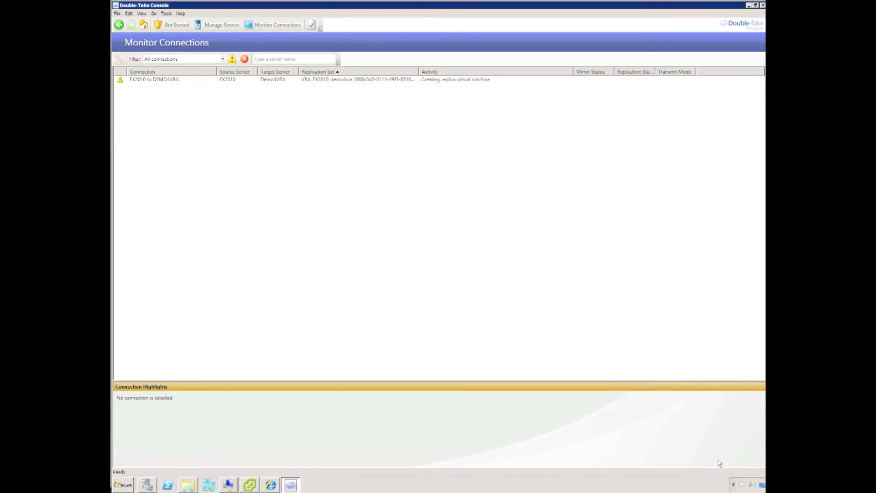
left_click(249, 485)
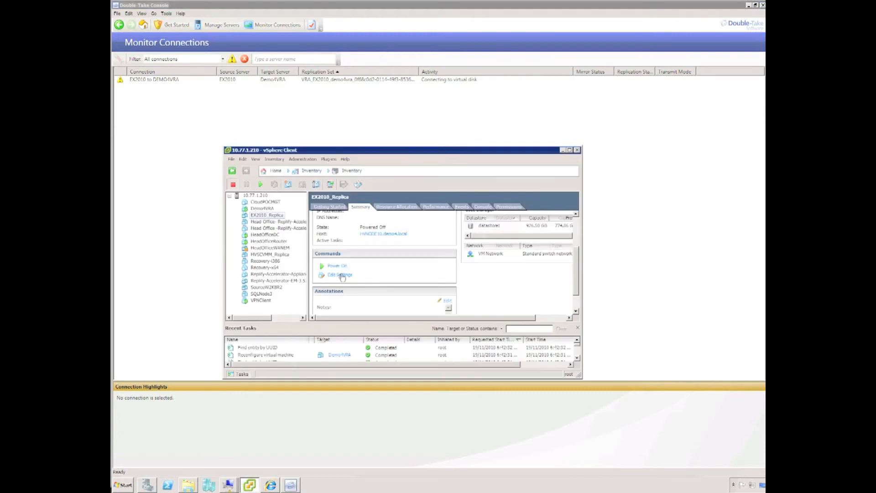
left_click(340, 275)
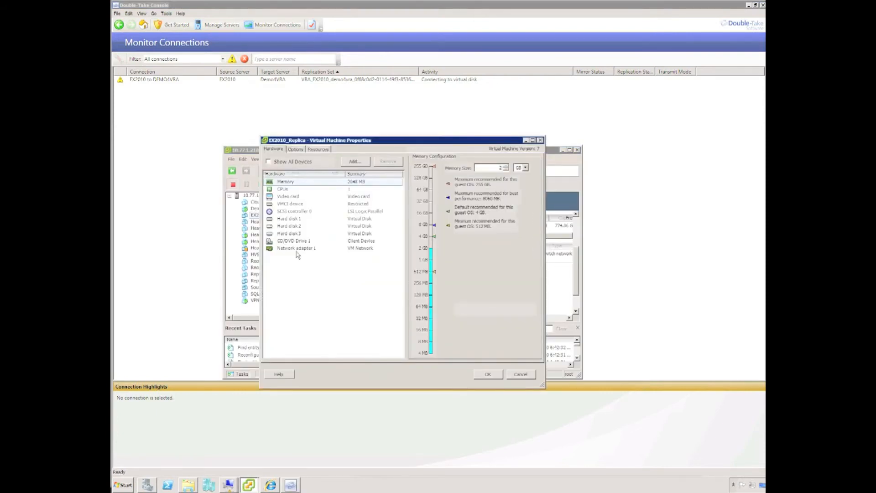
left_click(286, 219)
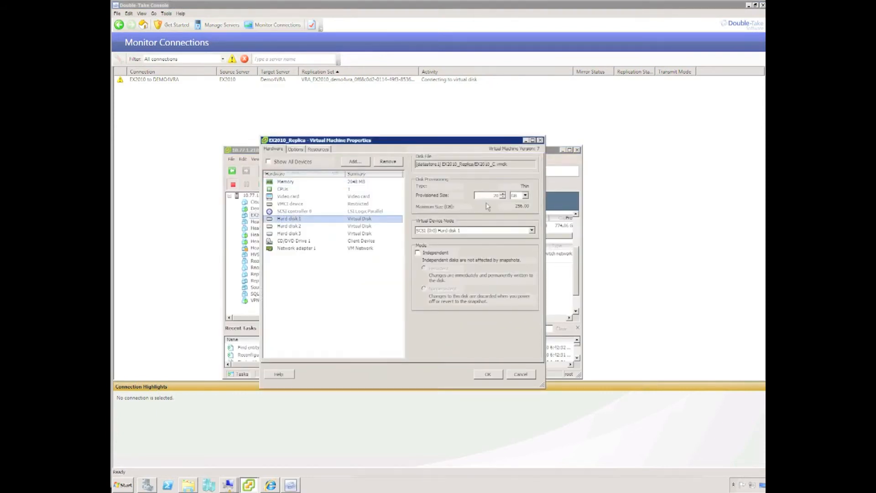
left_click(290, 226)
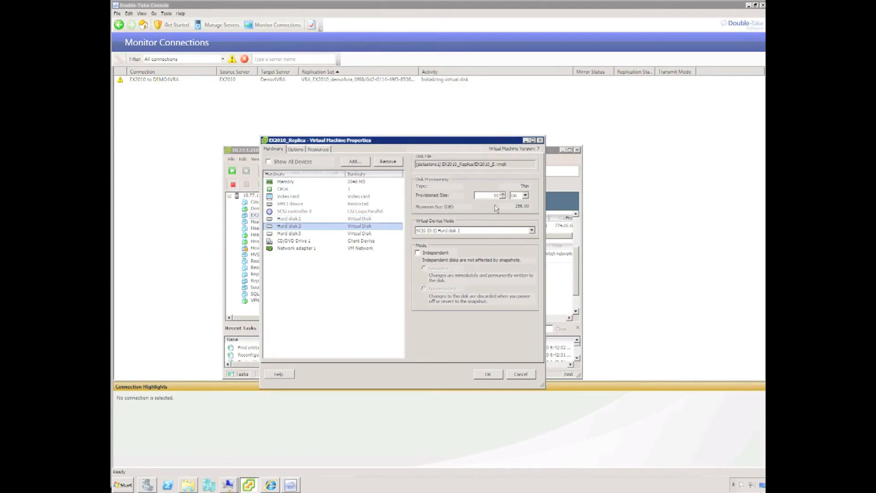
left_click(299, 234)
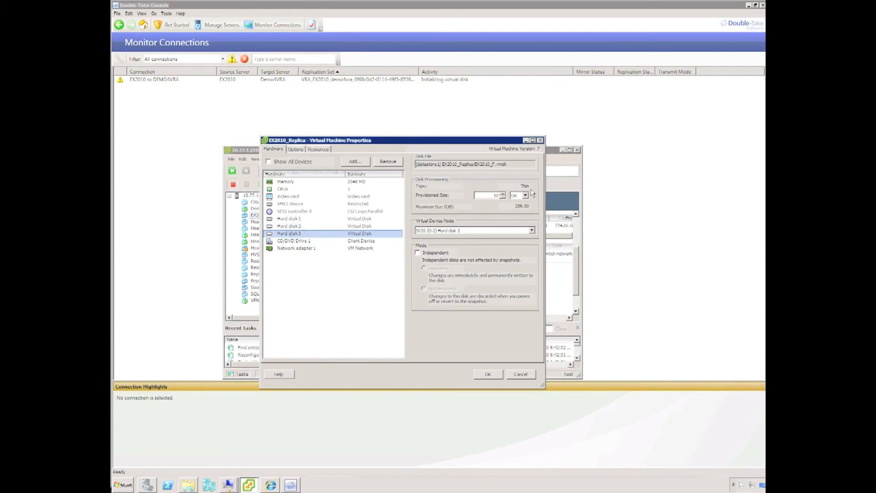
left_click(528, 375)
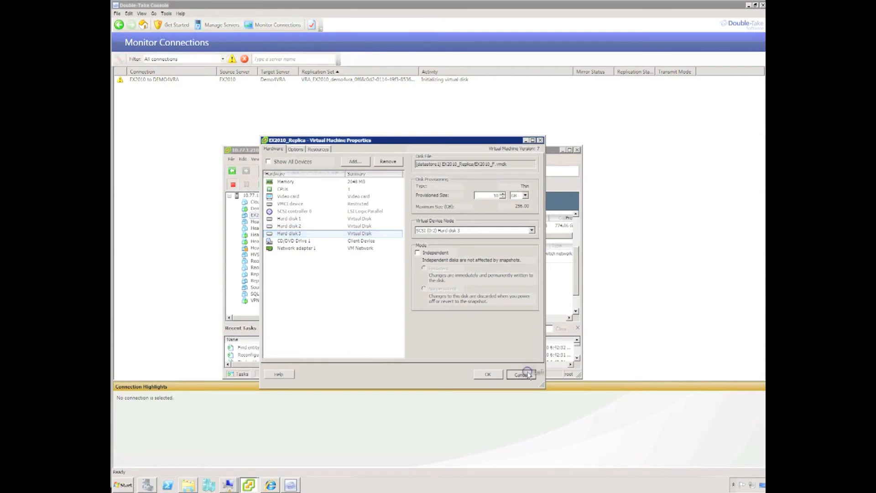
left_click(563, 150)
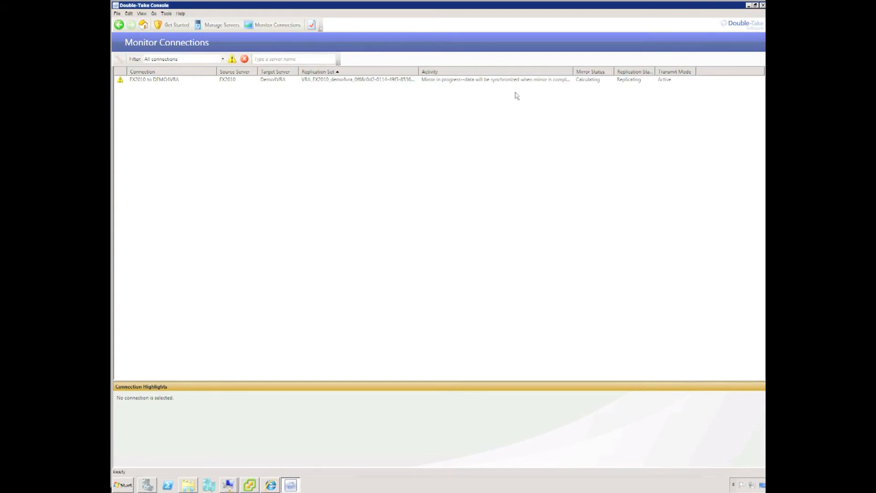
left_click(249, 484)
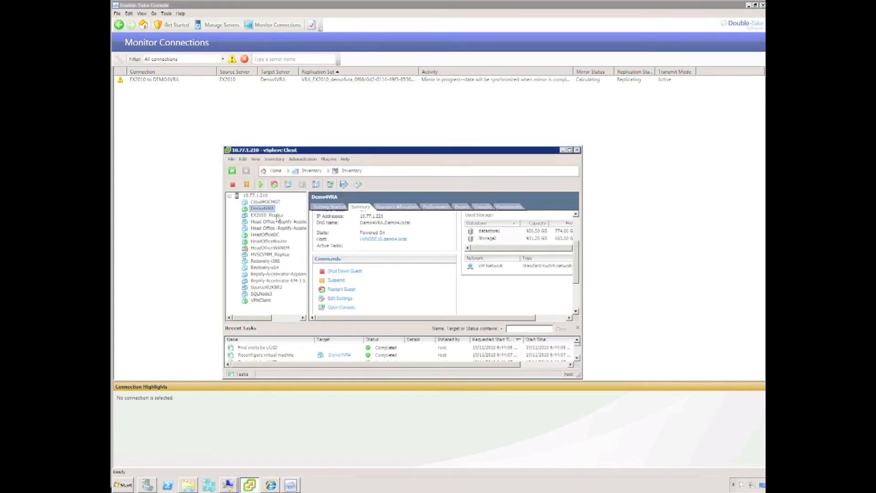
right_click(269, 209)
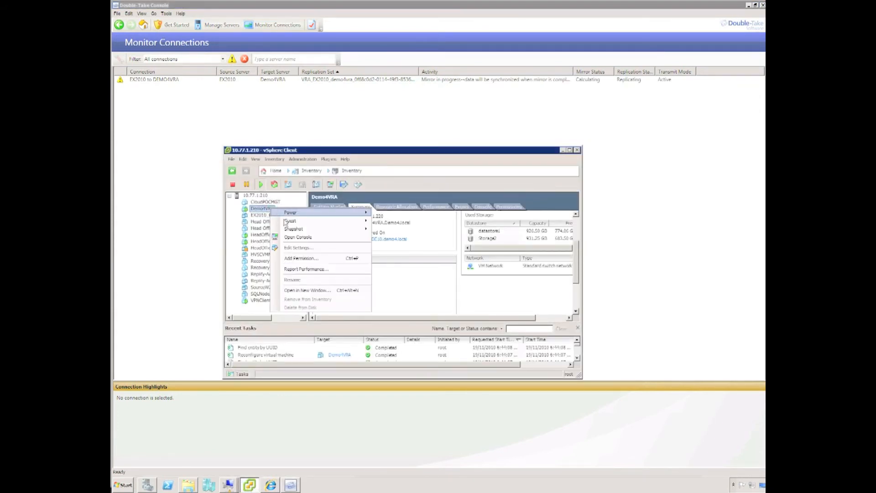
left_click(293, 248)
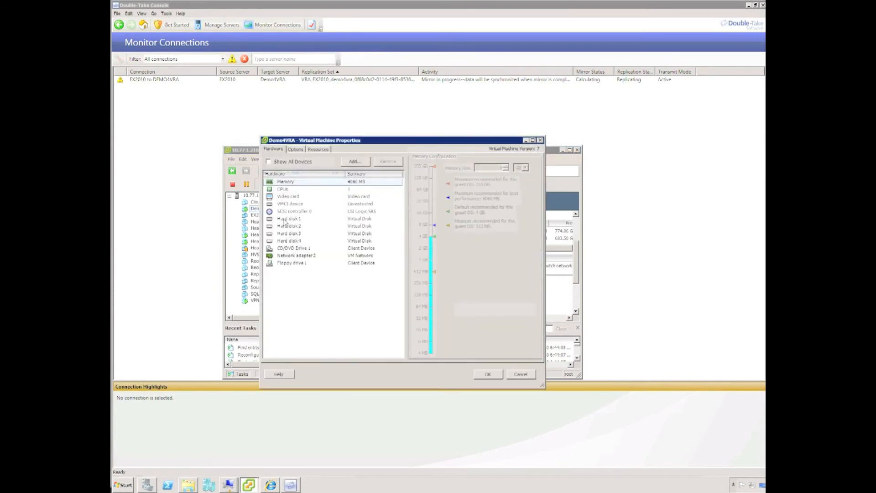
left_click(285, 226)
left_click(286, 234)
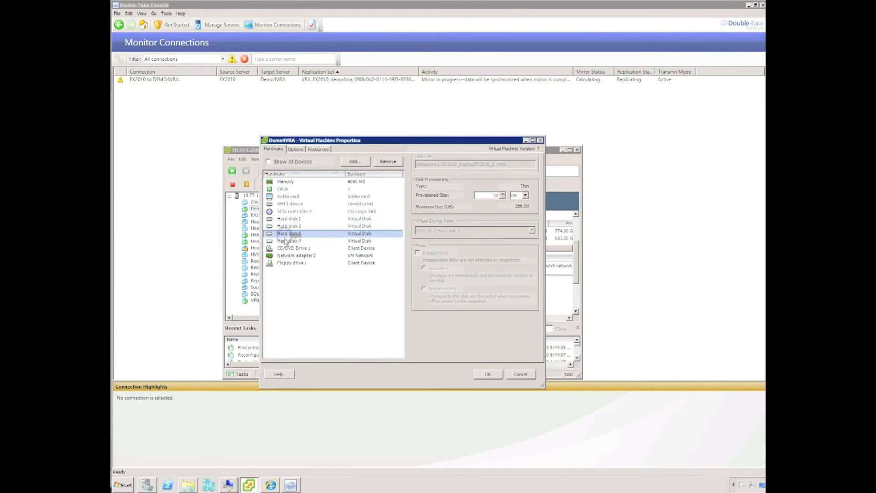
left_click(286, 241)
left_click(517, 374)
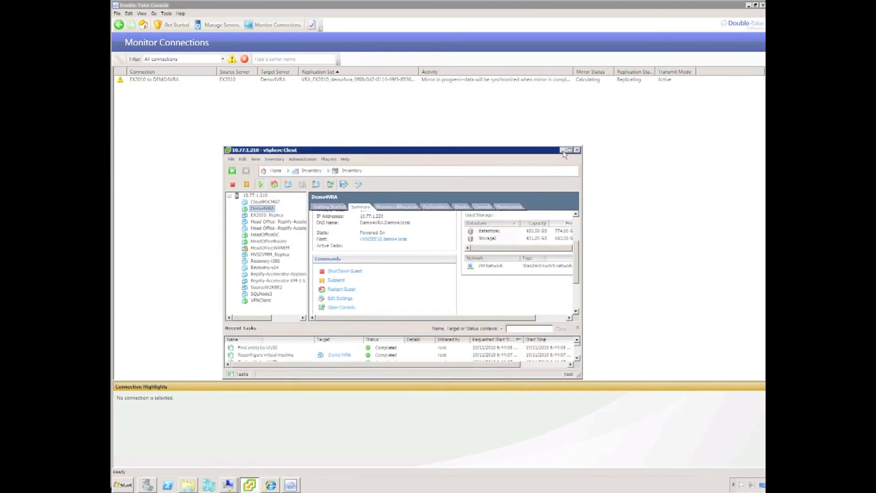
left_click(562, 150)
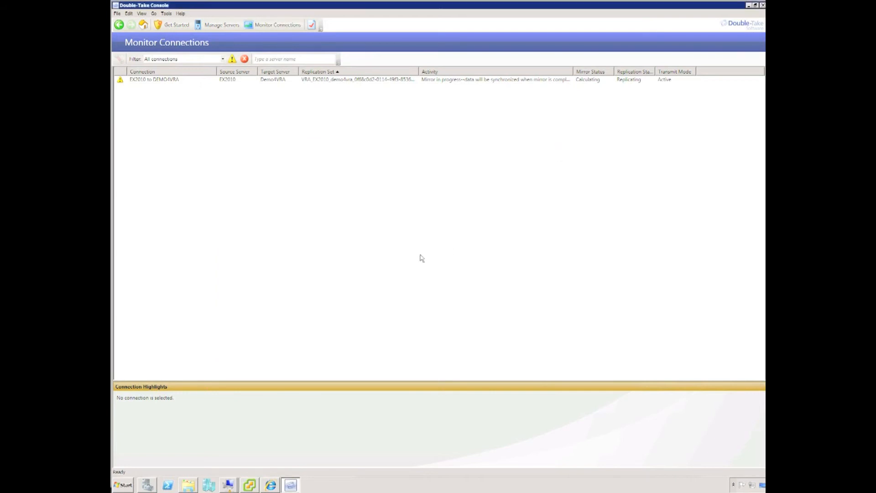
- Open Demo4VRA's console and launch the previously used Double-Take VRA folder from Run
left_click(249, 486)
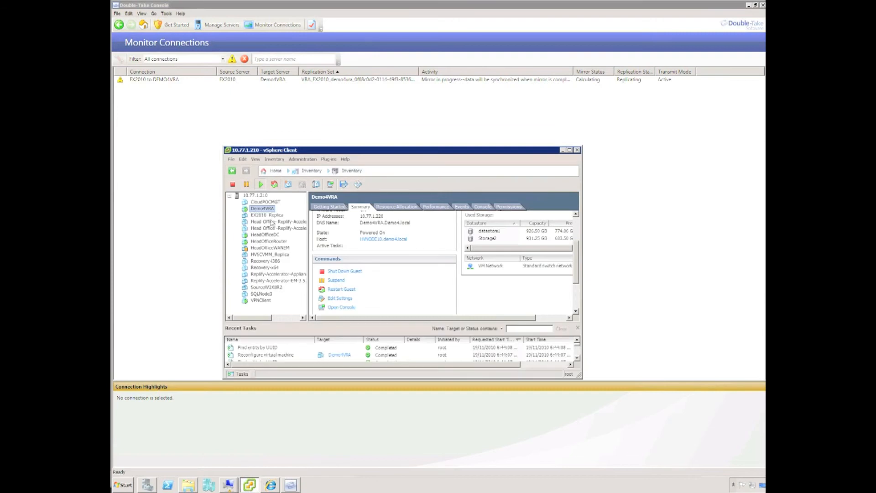
left_click(340, 307)
left_click(181, 329)
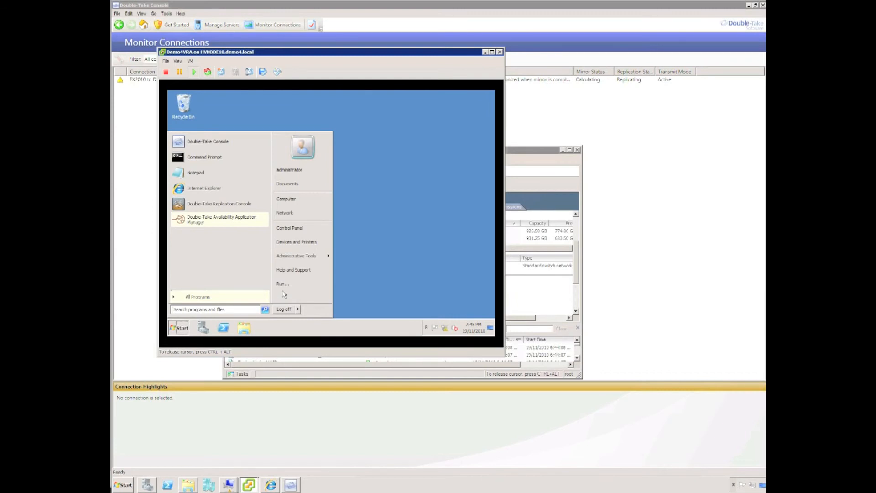
left_click(282, 289)
key("Down")
key("Return")
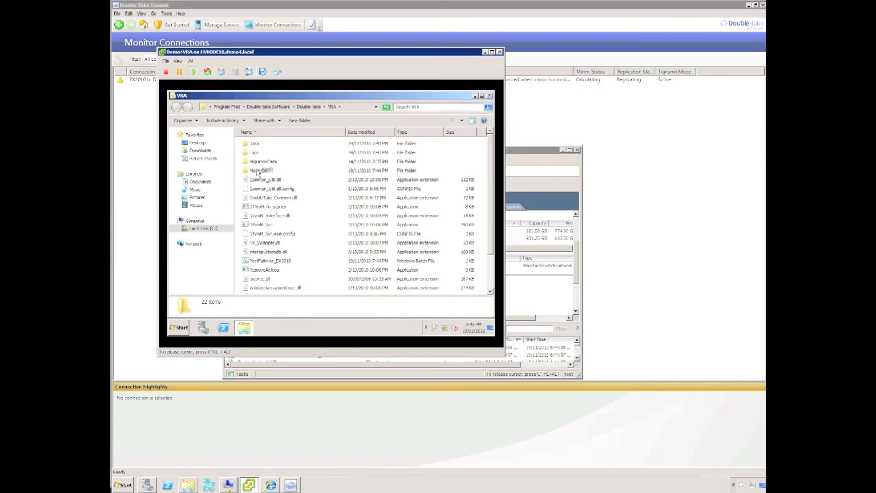
- Browse MountDir through the first EX2010 mount folder into the empty second one
double_click(258, 171)
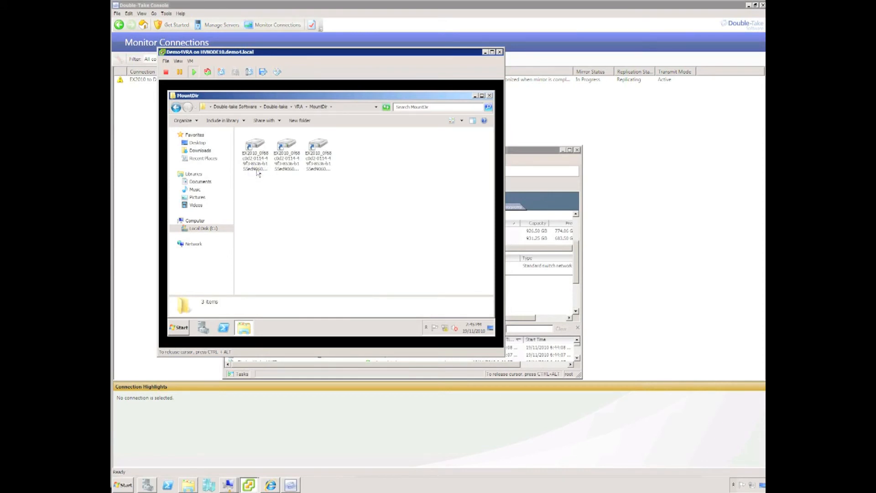
double_click(257, 146)
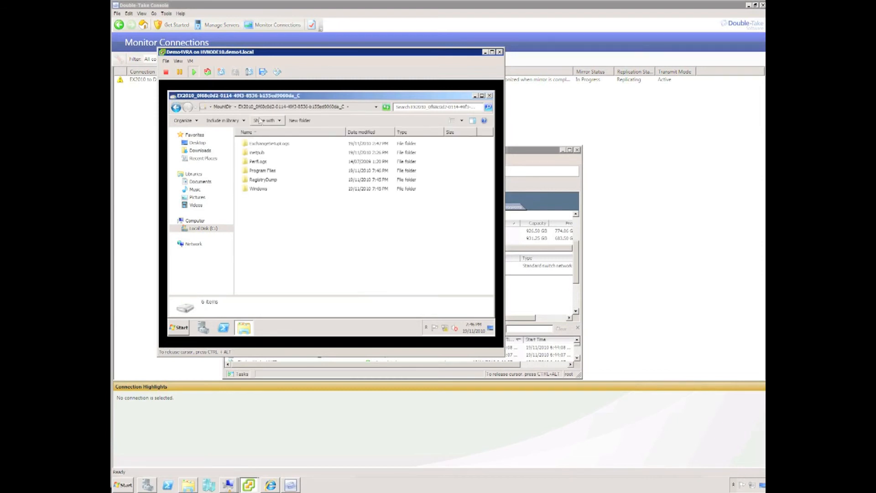
left_click(217, 110)
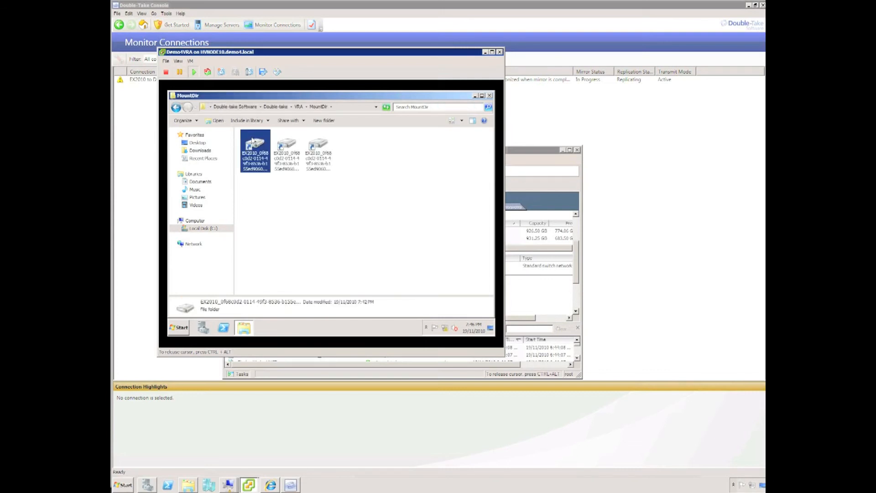
left_click(287, 147)
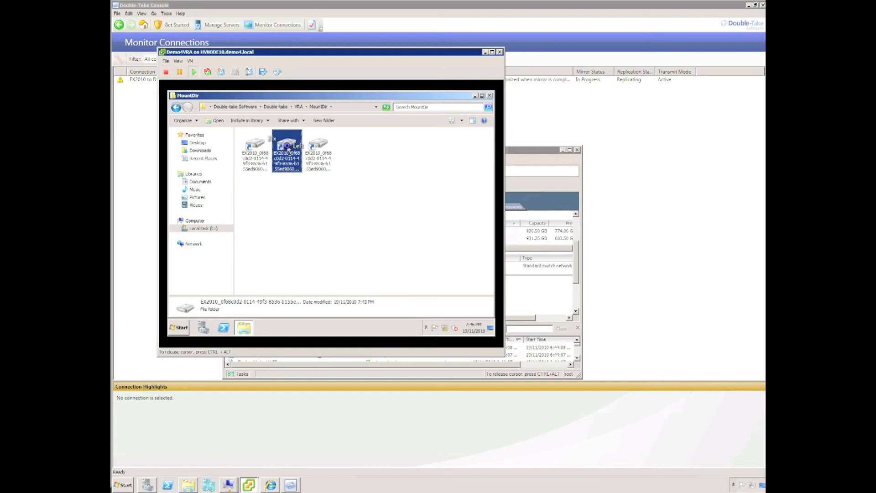
double_click(288, 148)
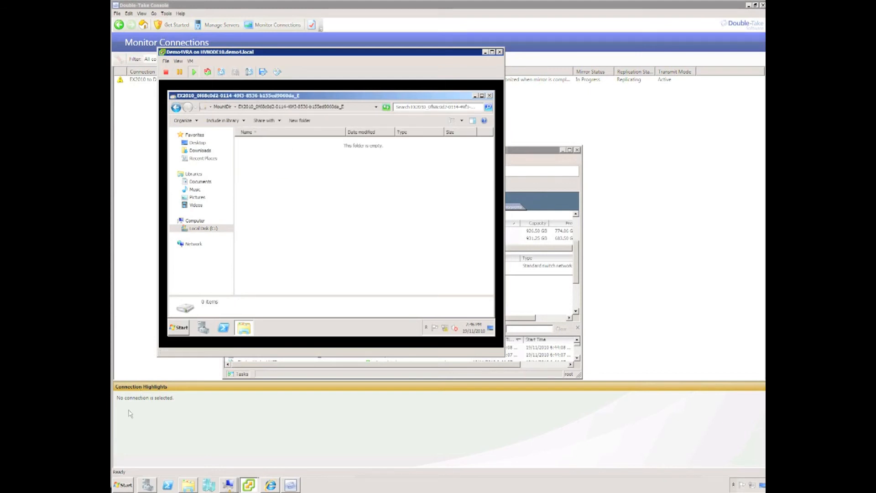
- Open the ex2010 drive share from the host's Run prompt
left_click(123, 484)
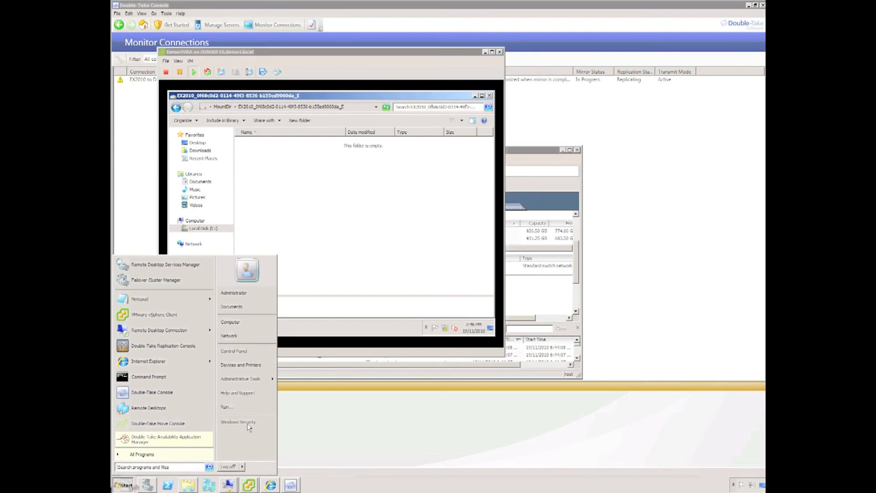
left_click(242, 407)
type("\\")
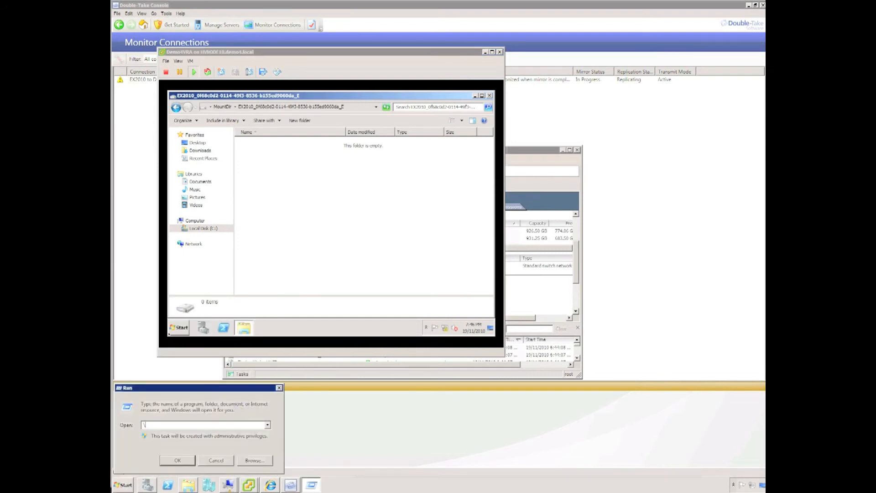
type("dx2010\\c")
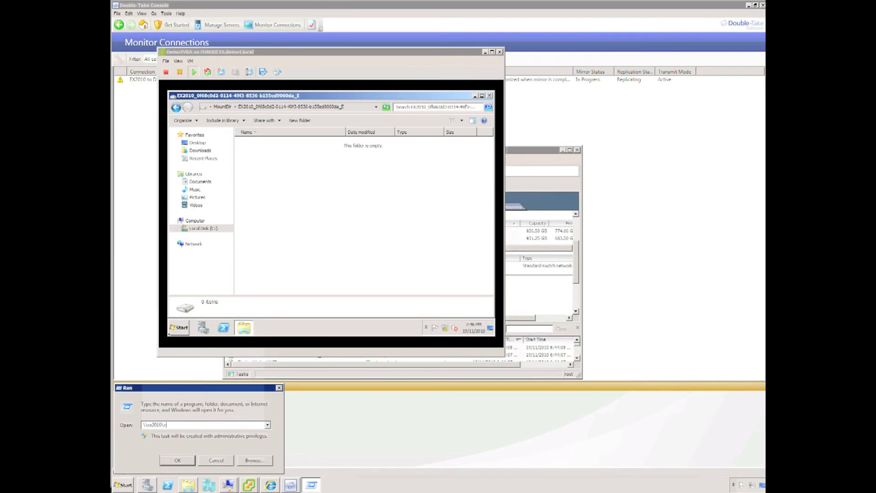
key("Return")
- Create a new folder named Demo on the share and open it
right_click(445, 315)
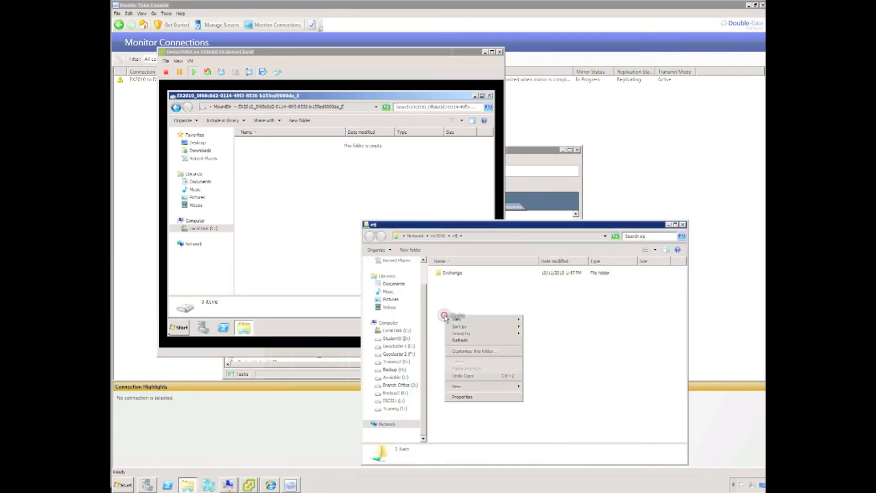
left_click(461, 386)
left_click(537, 388)
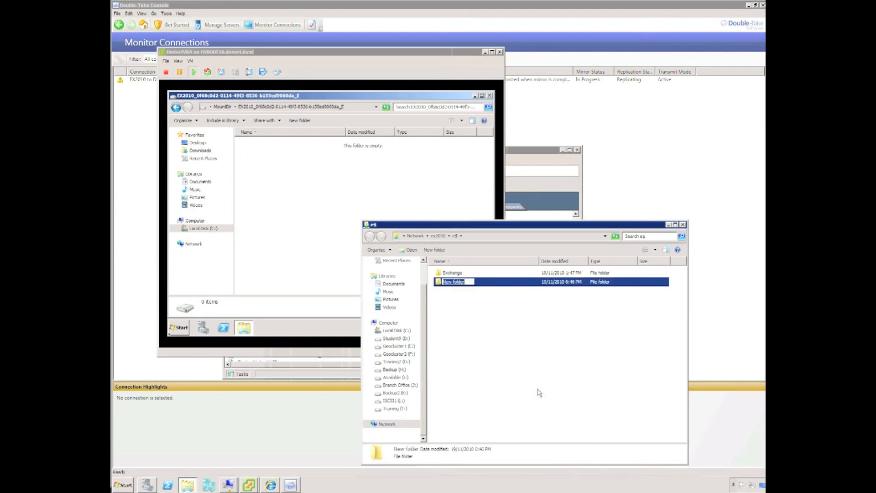
type("Demo")
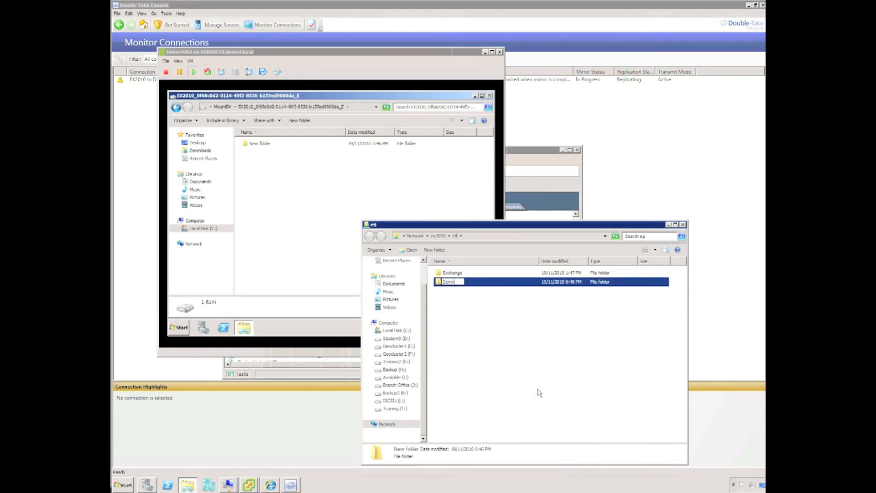
key("Return")
left_click(445, 282)
double_click(445, 282)
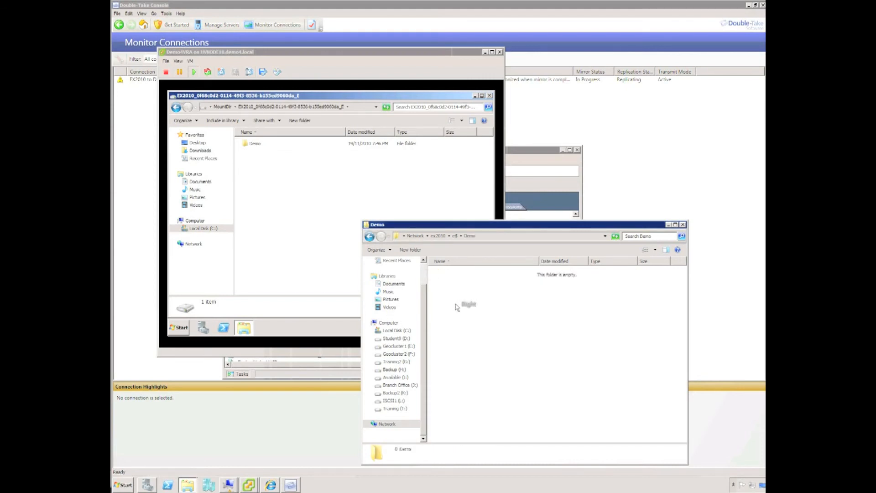
- Create a new text document named Demo.txt inside the Demo folder
right_click(455, 303)
mouse_move(470, 375)
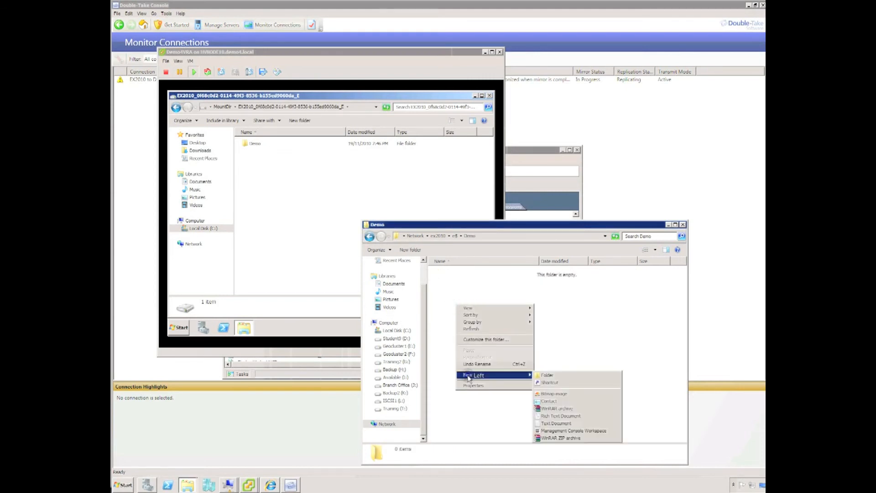
left_click(565, 423)
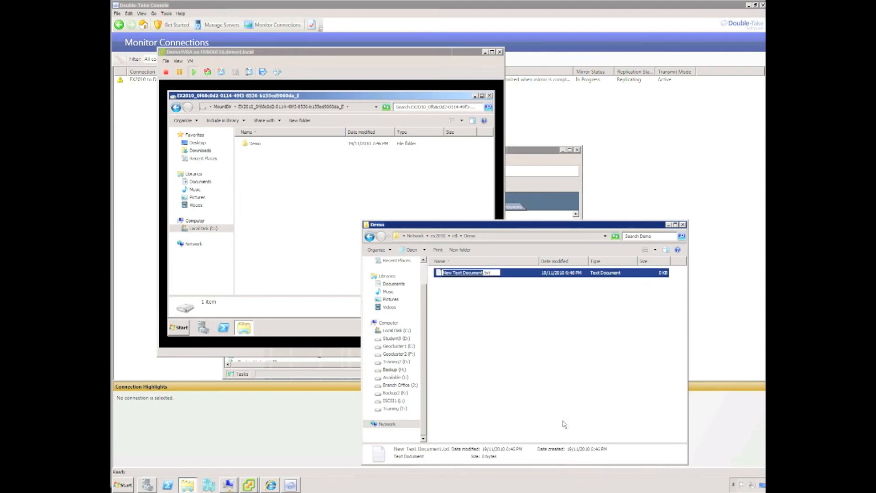
type("Demo")
key("Return")
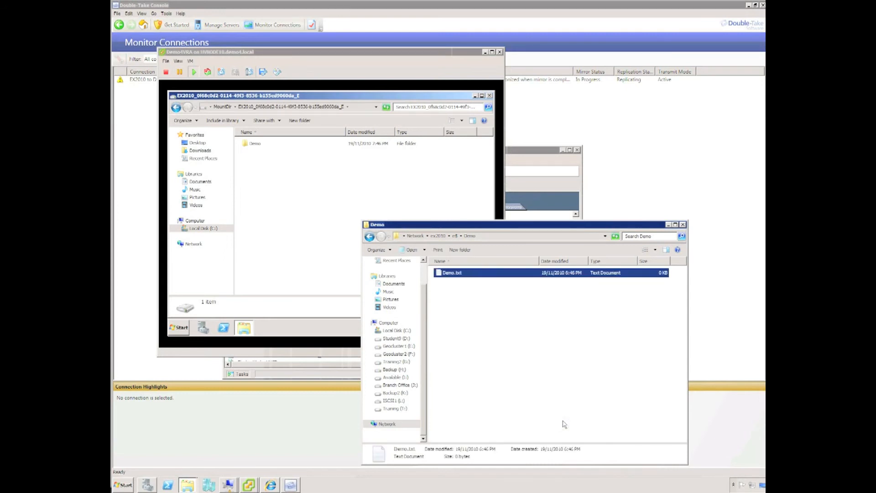
- Write 'My file' into Demo.txt, save it, and select Demo in the replica VM
double_click(441, 273)
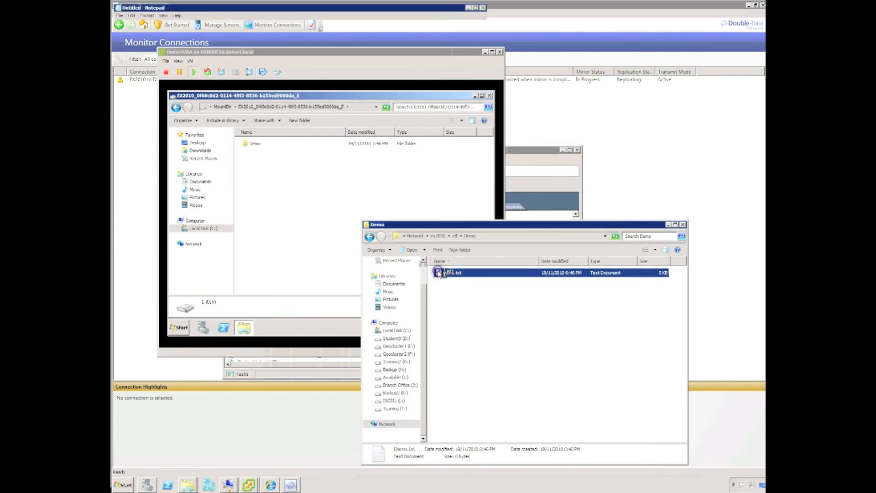
left_click(207, 48)
type("My ")
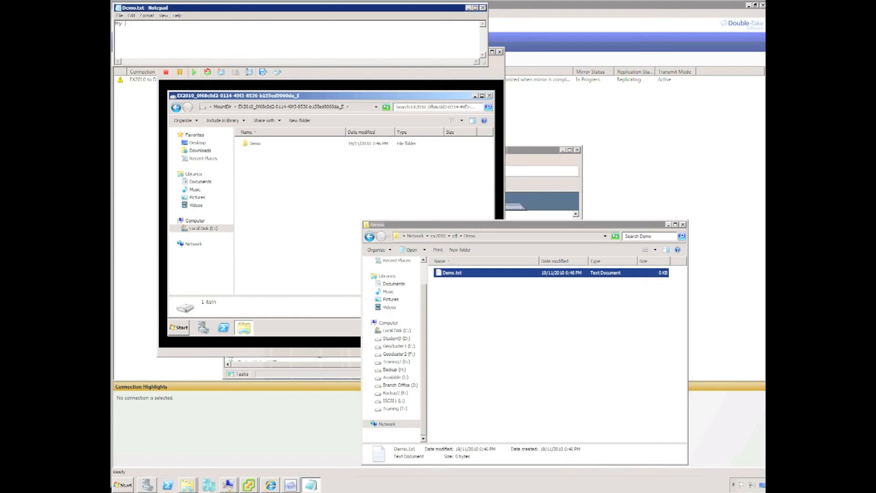
type("file")
left_click(483, 8)
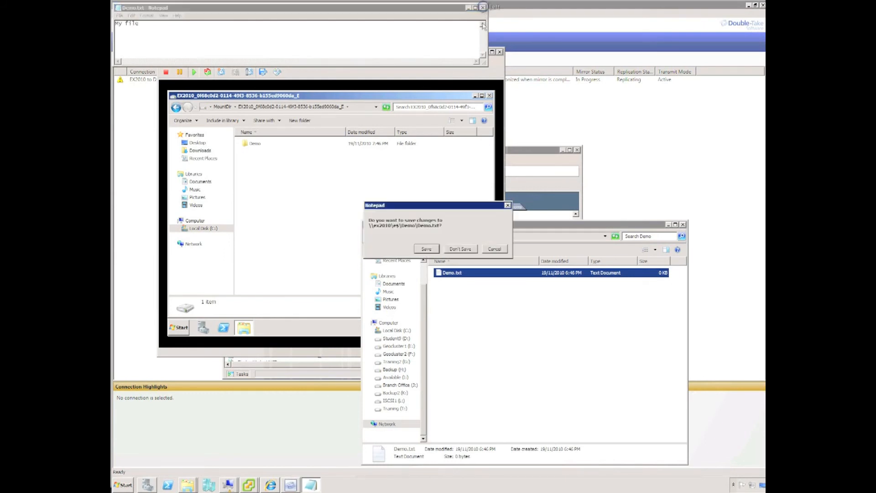
left_click(426, 249)
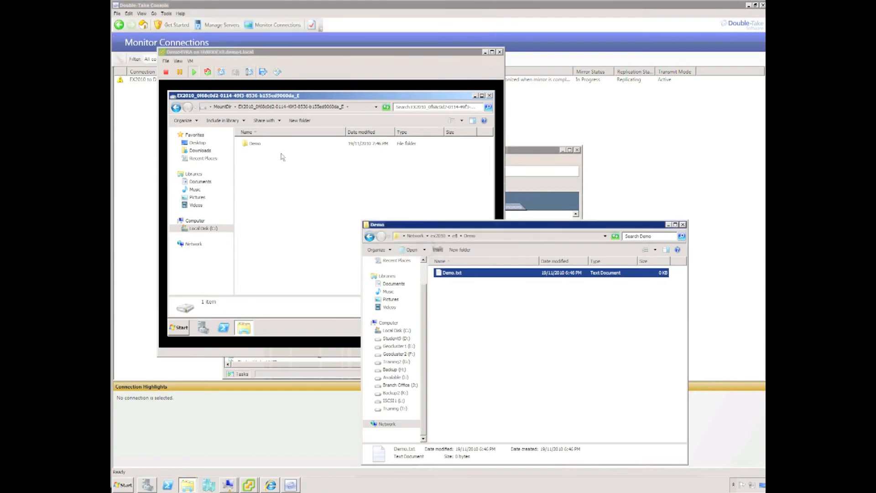
left_click(253, 145)
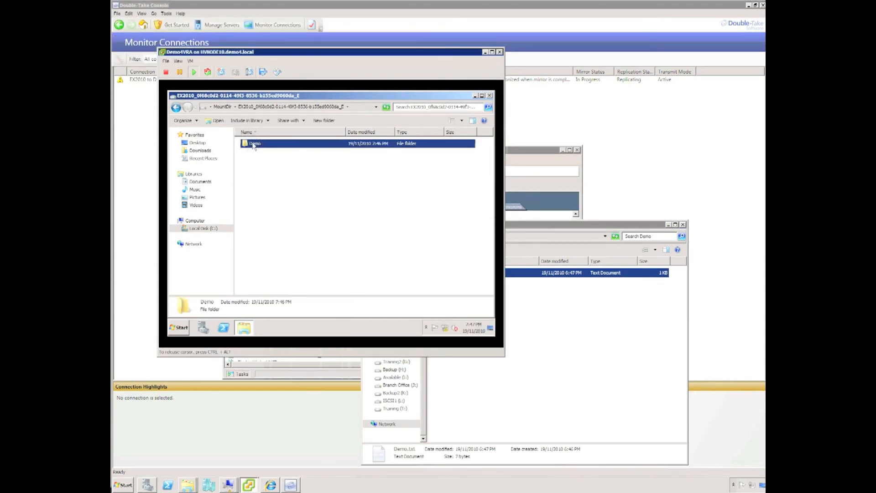
- Open the replicated Demo.txt in the VM to check it reads 'My file'
double_click(254, 145)
left_click(253, 145)
double_click(253, 145)
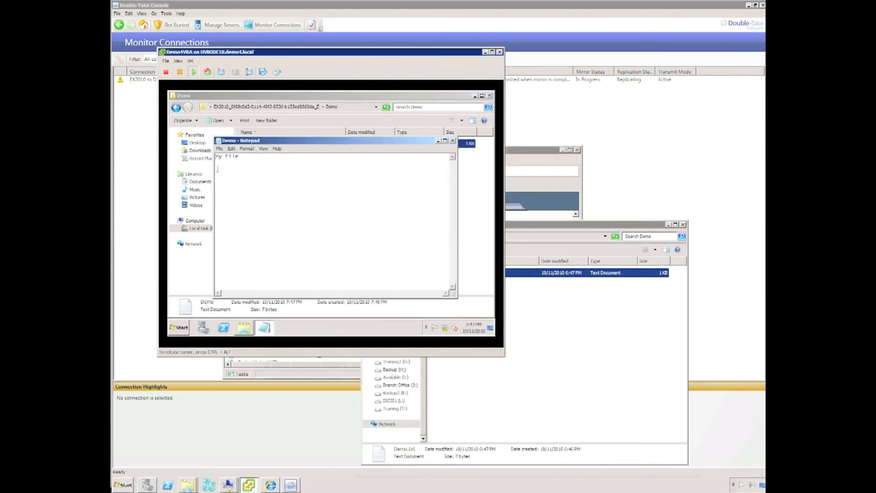
- Close Notepad, the VM's Explorer and console, the host Demo folder, and vSphere Client
left_click(452, 141)
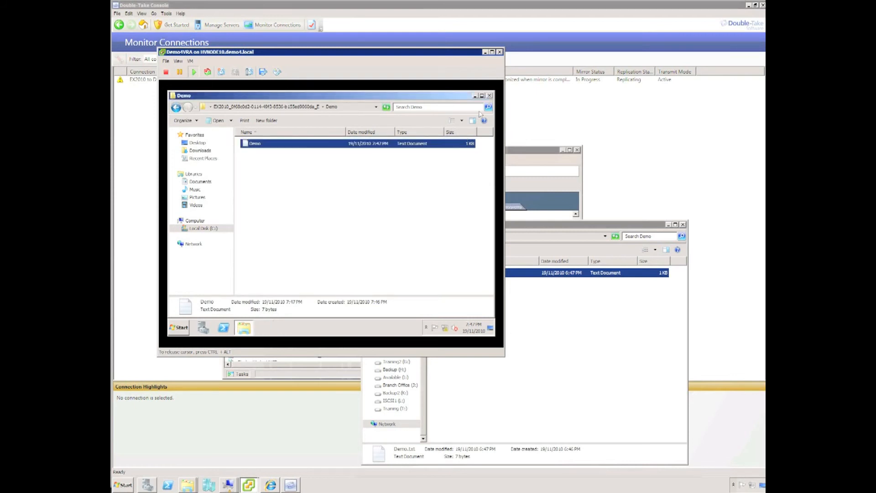
left_click(489, 96)
left_click(500, 51)
left_click(682, 225)
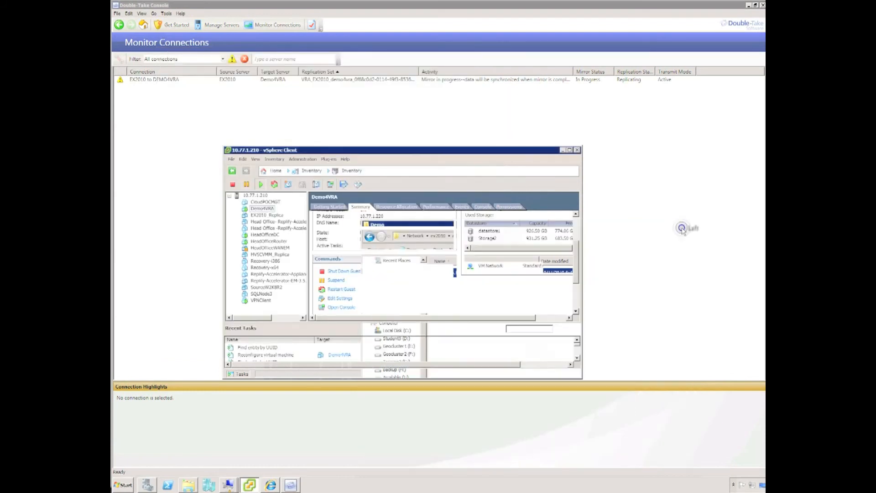
left_click(577, 151)
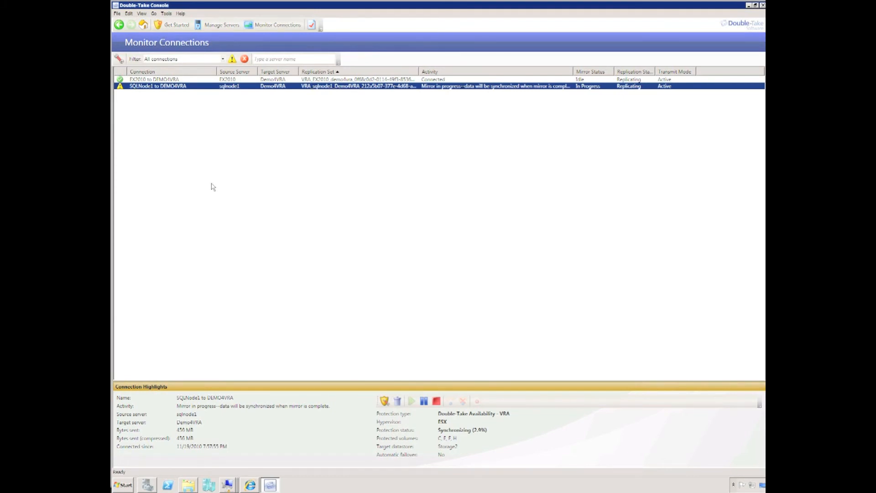
- Launch a Test failover for the EX2010 to DEMO4VRA connection, then switch to vSphere Client
left_click(141, 80)
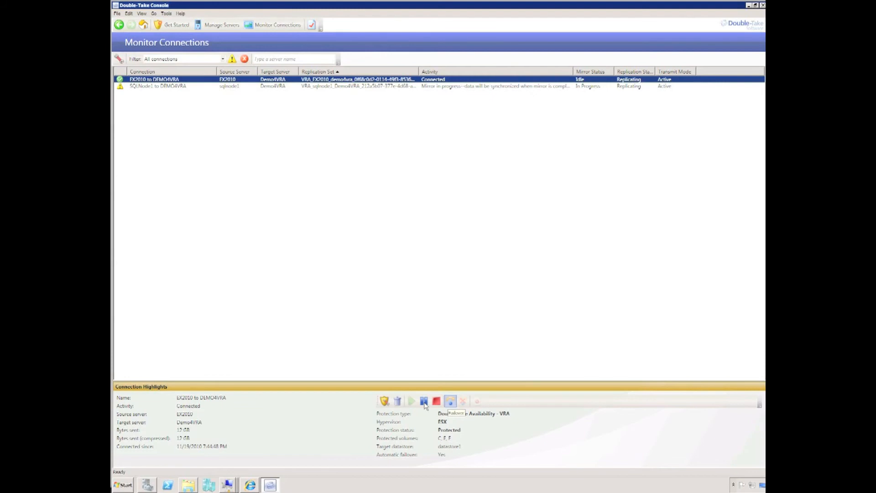
left_click(450, 401)
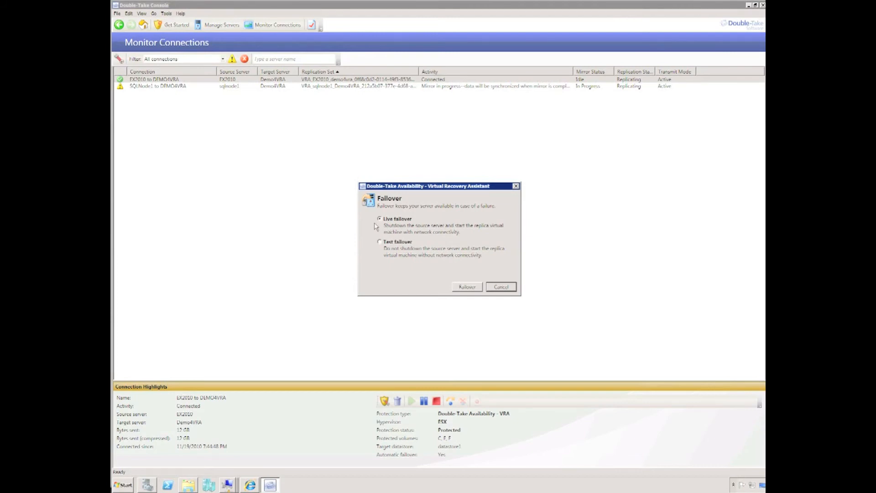
left_click(379, 242)
key("alt")
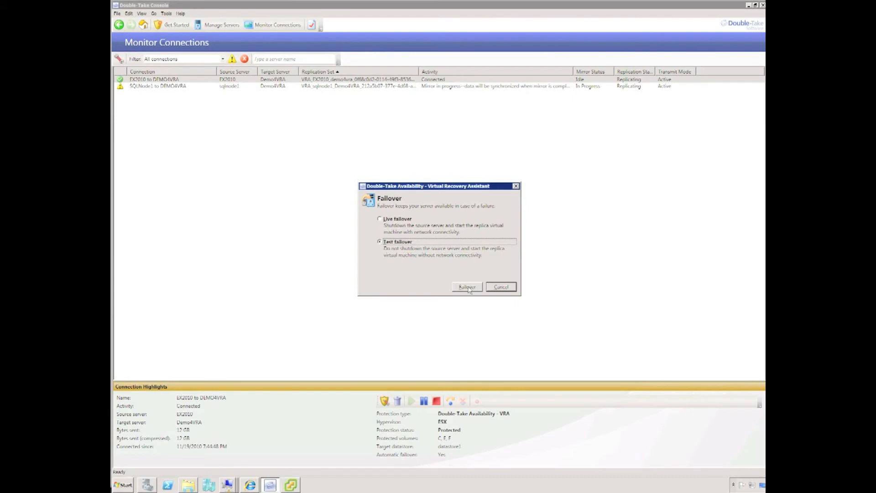
left_click(468, 287)
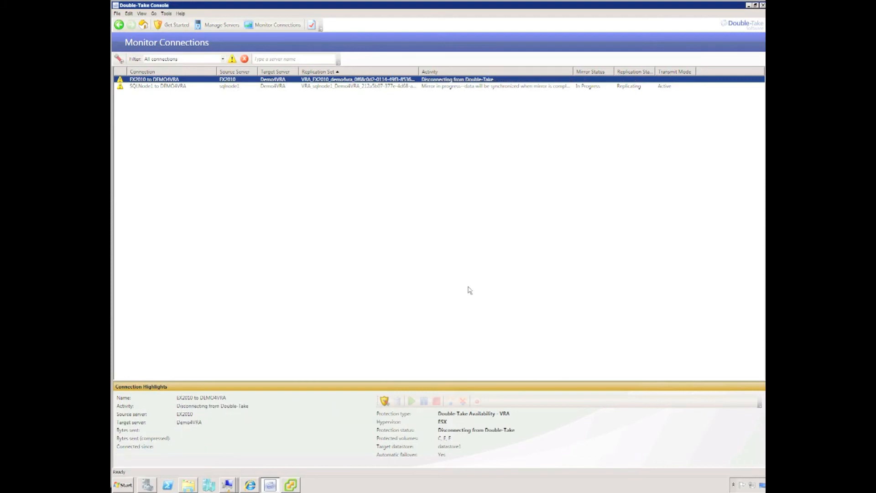
key("alt+Tab")
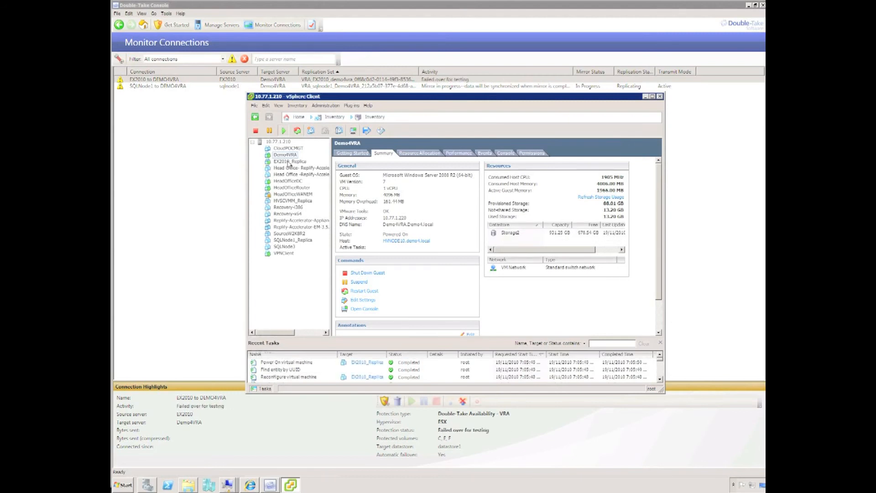
- Open EX2010_Replica's console and enlarge its window to view the logon screen
right_click(291, 162)
left_click(315, 183)
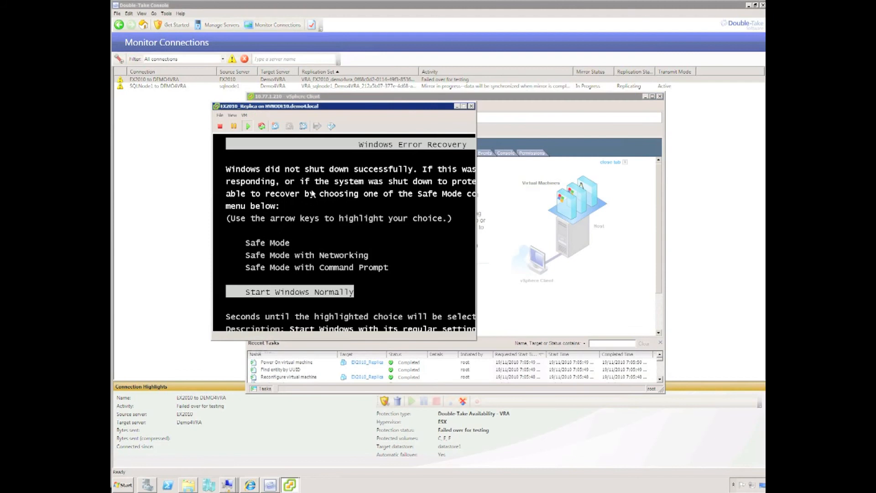
left_click_drag(477, 341, 593, 417)
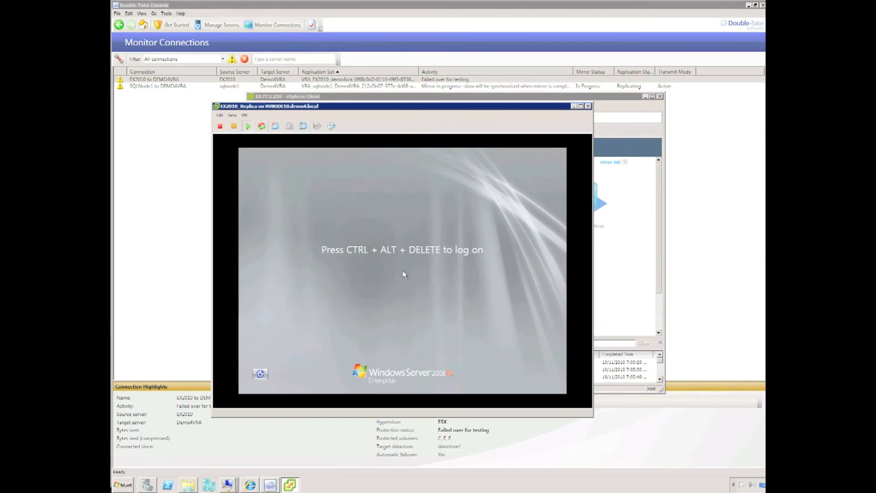
- Inspect the replica's Network adapter 1 settings, cancel, and return to Double-Take Console
left_click(244, 115)
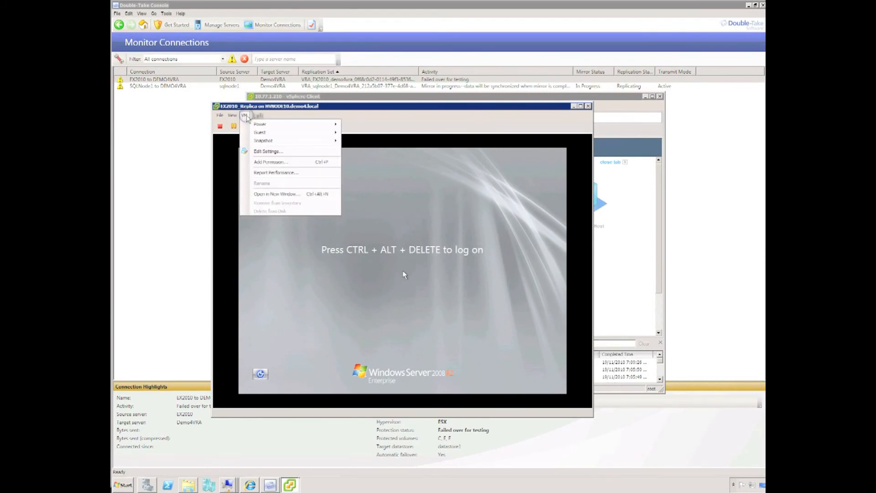
left_click(269, 151)
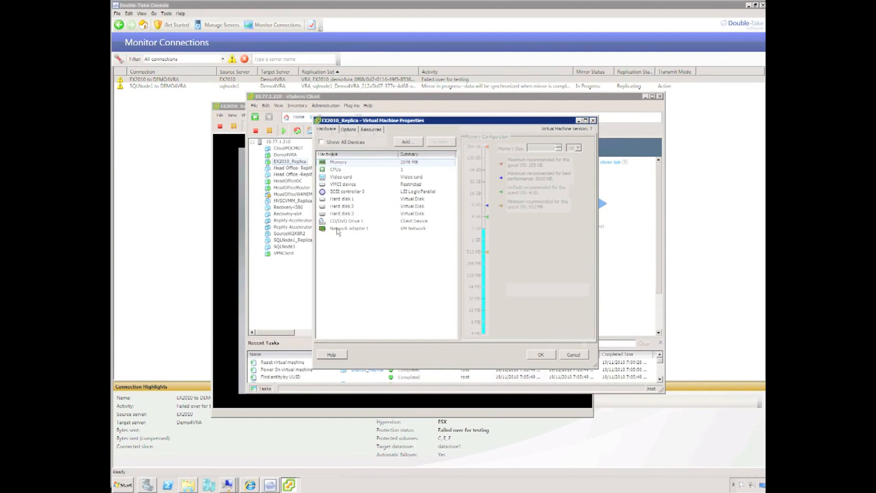
left_click(338, 229)
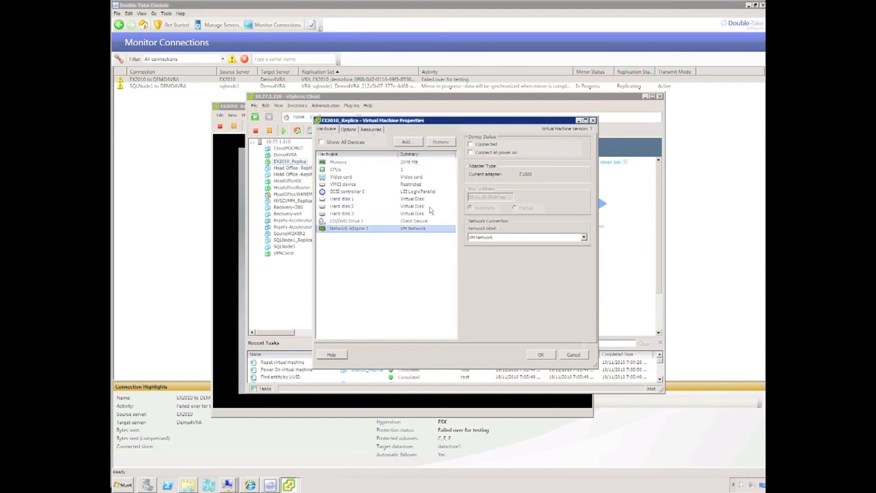
left_click(580, 355)
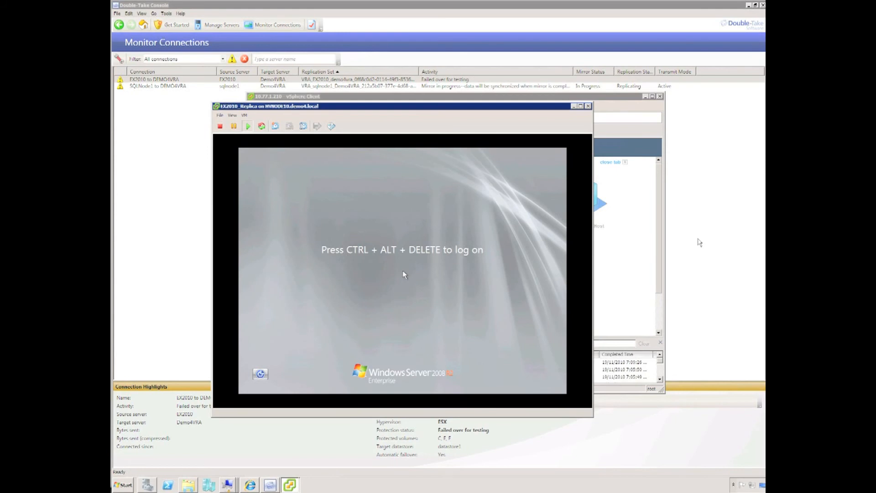
left_click(698, 241)
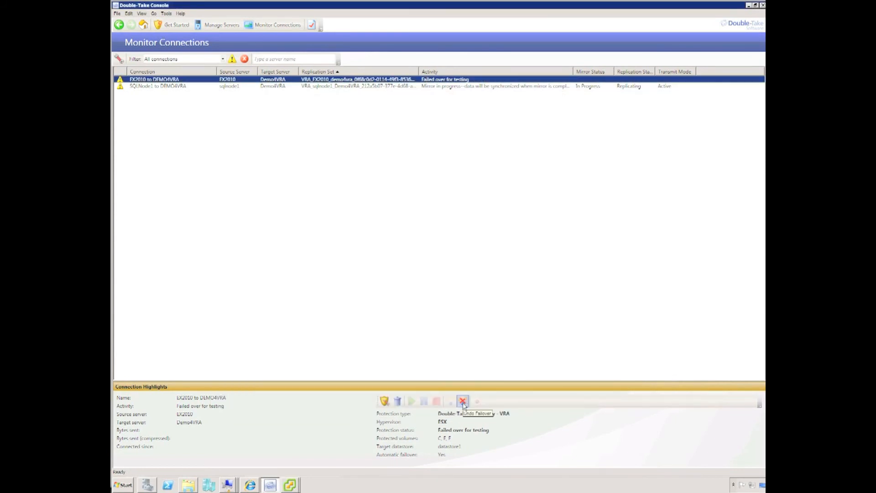
- Undo the EX2010 test failover, confirming Yes, and bring the VM console window forward
left_click(463, 401)
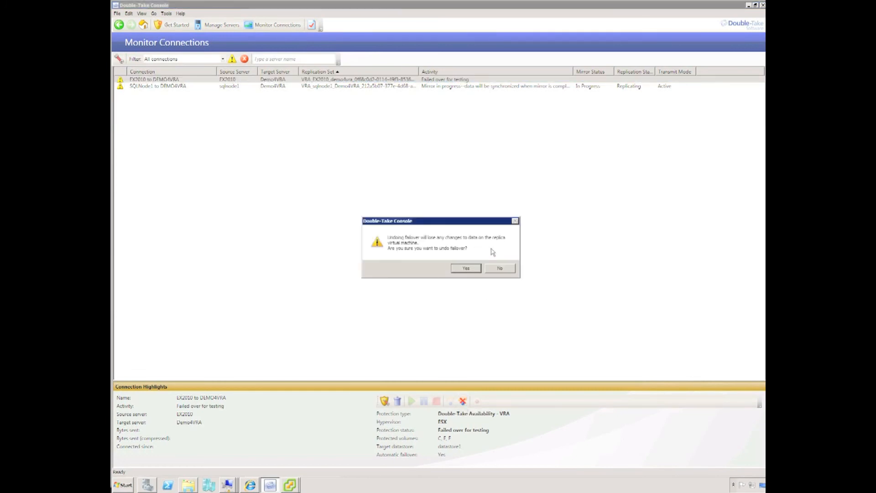
left_click(467, 268)
left_click(289, 484)
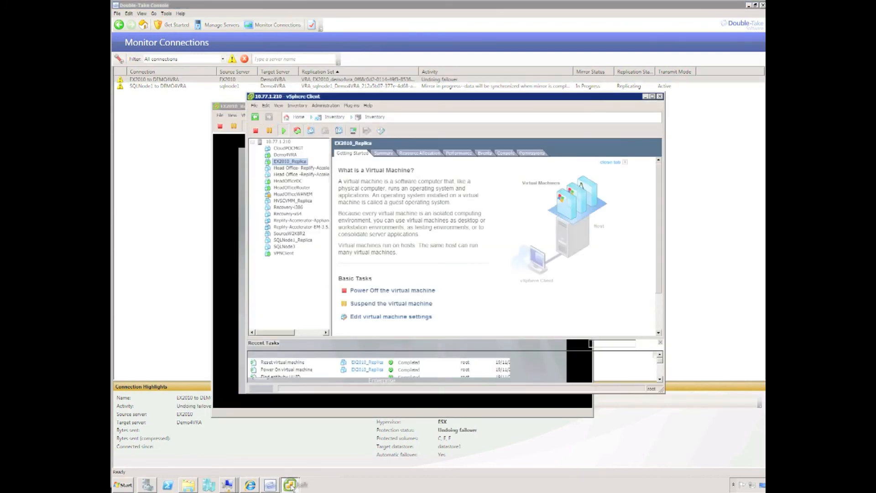
left_click(230, 295)
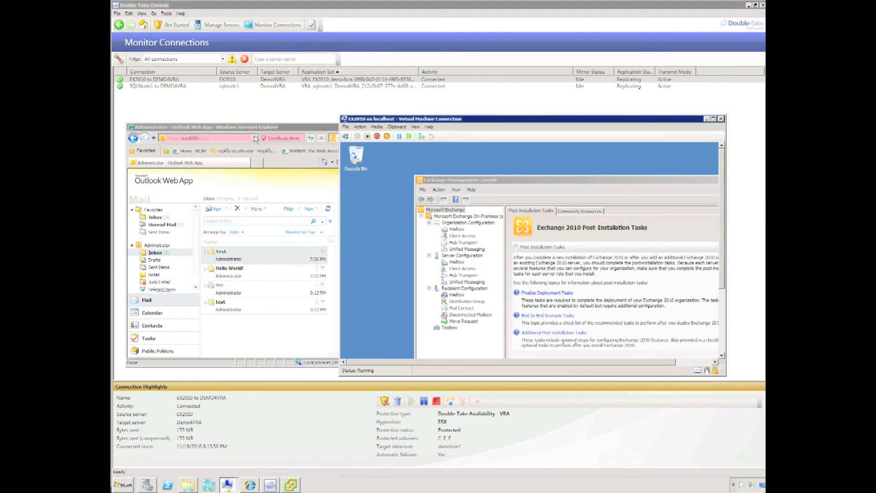
- Turn off the EX2010 virtual machine, confirming Turn Off, and close its connection window
left_click(367, 136)
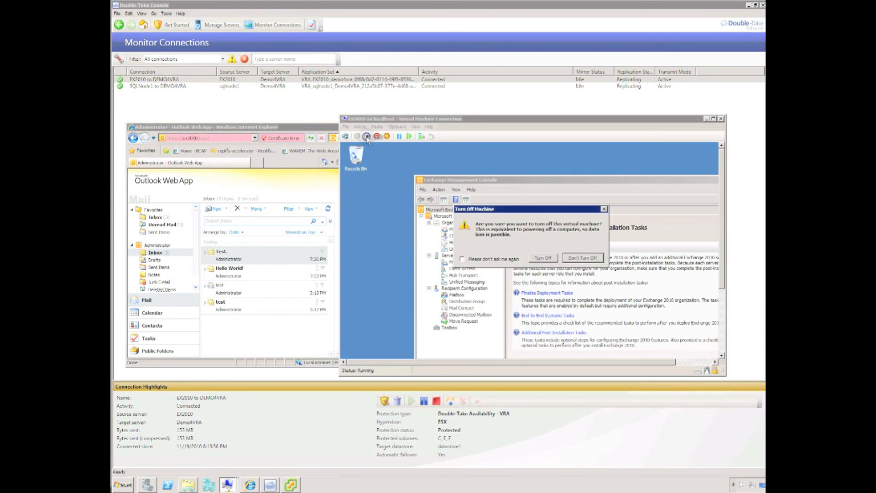
left_click(544, 258)
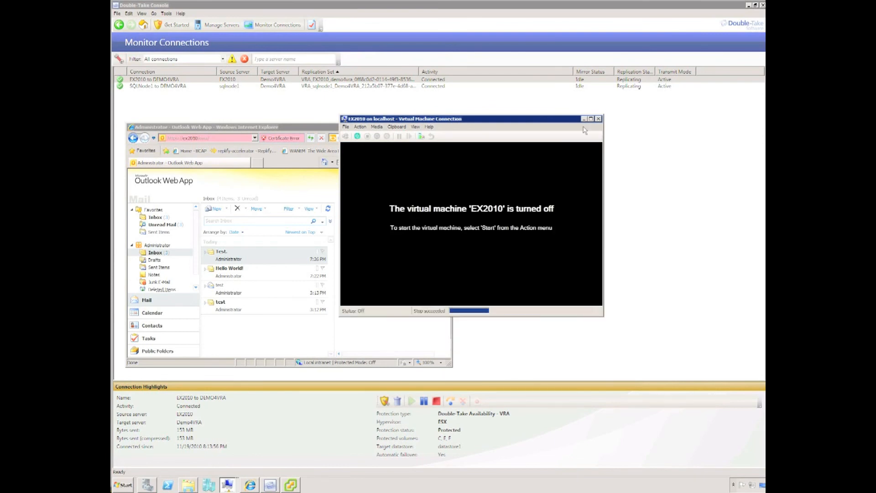
left_click(598, 119)
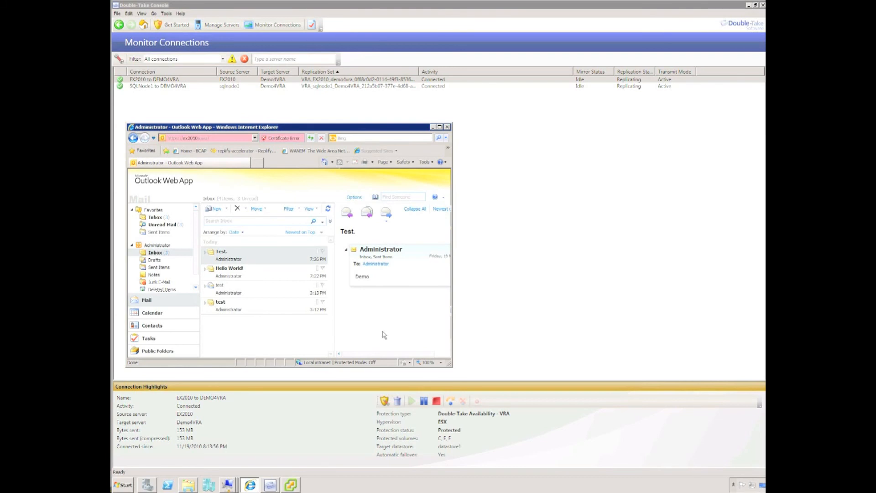
- Bring vSphere Client forward after EX2010 to DEMO4VRA reports Failed Over
left_click(290, 485)
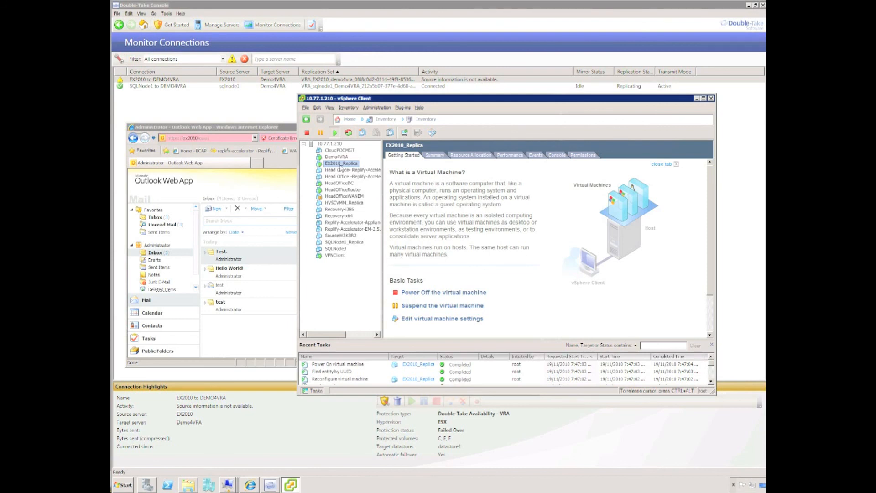
- Open EX2010_Replica's console, start Windows normally, and move the console window up and left
right_click(341, 164)
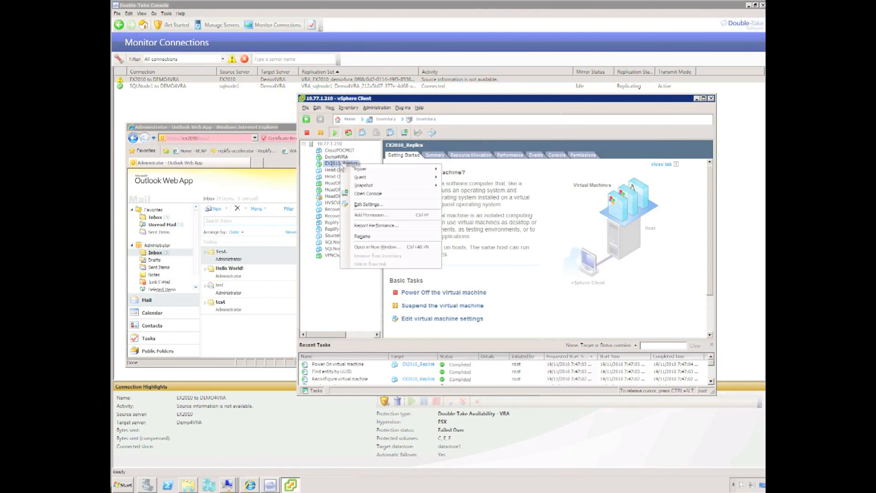
left_click(374, 194)
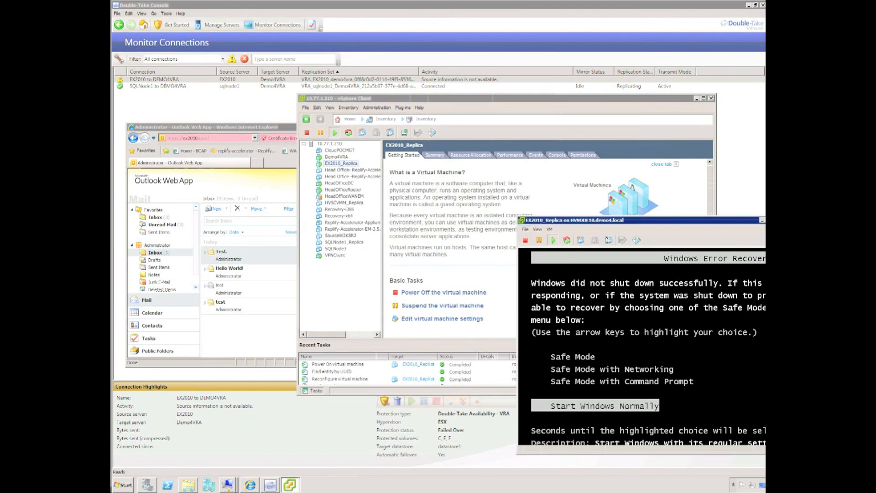
key("Return")
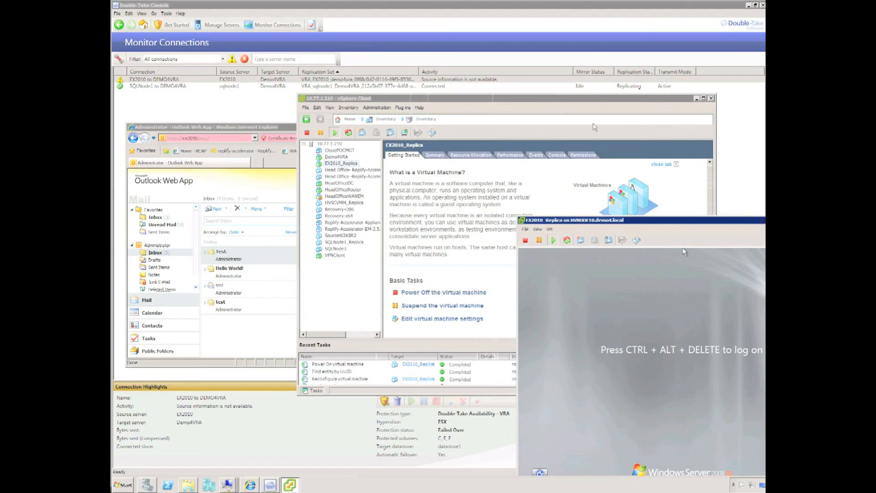
left_click_drag(566, 222, 456, 165)
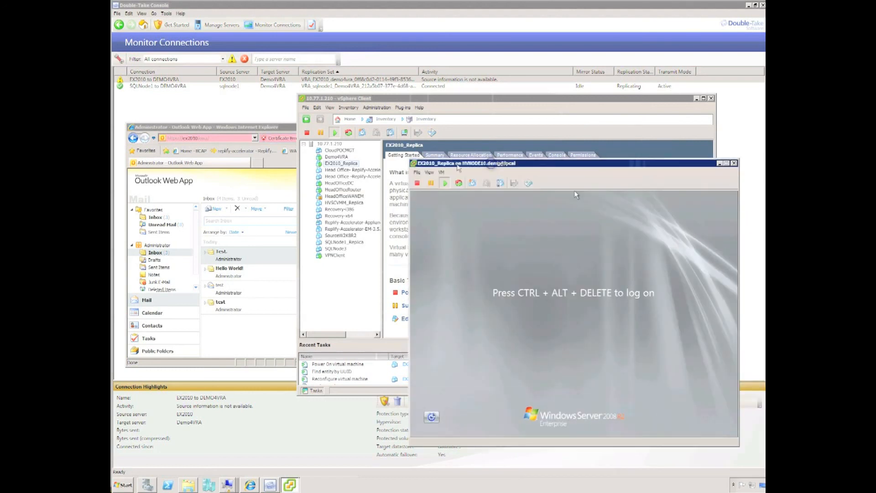
- Close the old Outlook Web App window and start a fresh Internet Explorer window
left_click(271, 129)
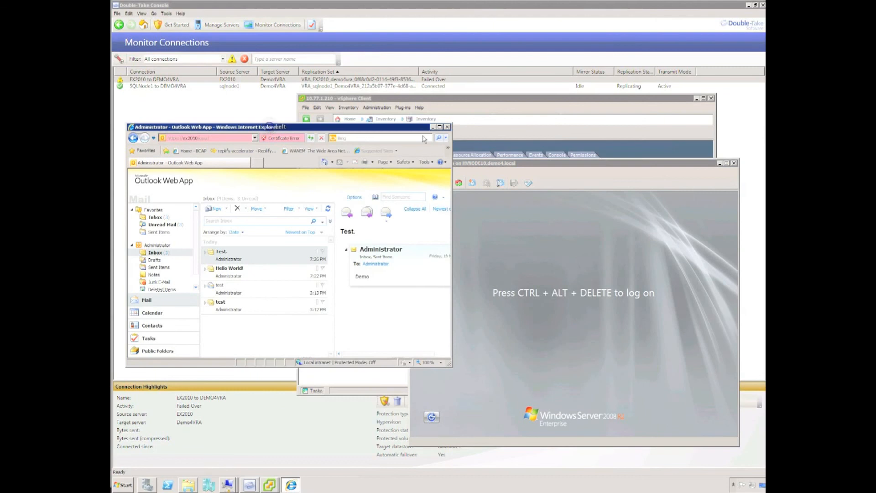
left_click(447, 128)
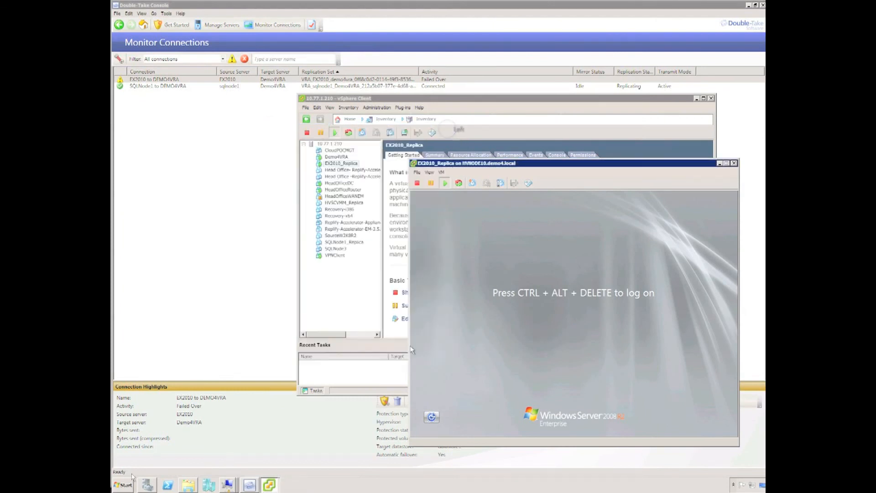
left_click(130, 487)
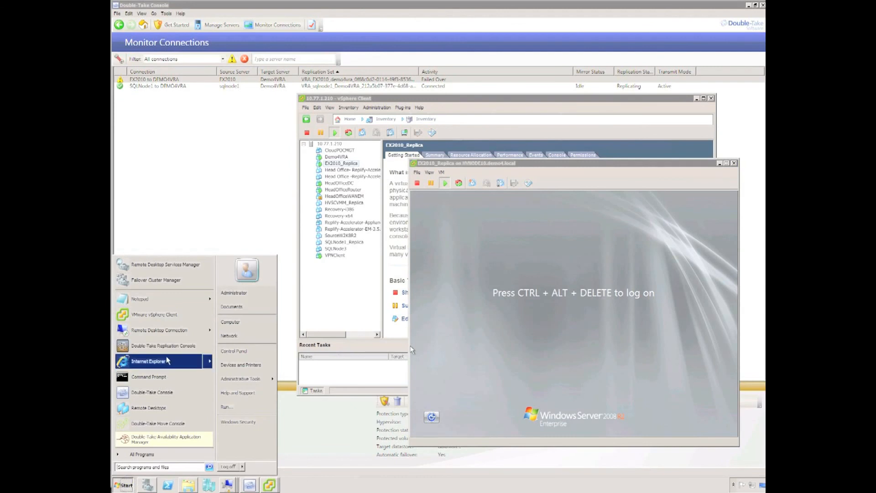
left_click(166, 360)
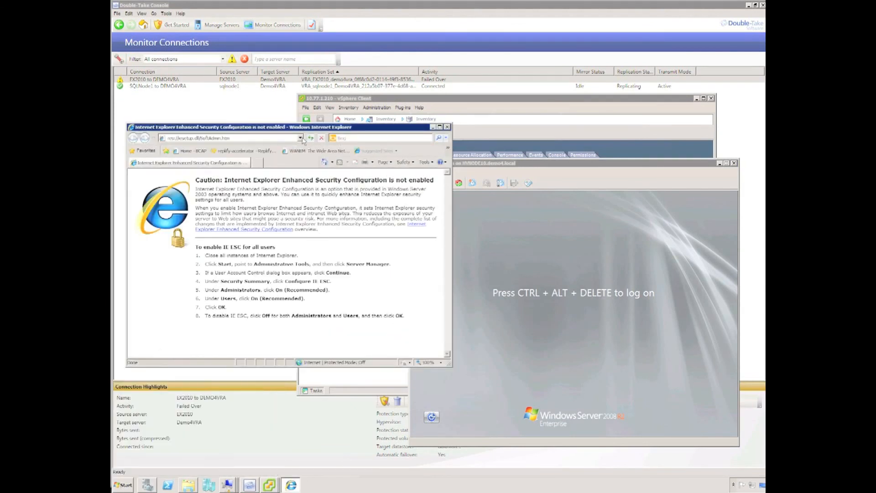
- Load the Outlook Web App URL from history and sign in as the domain administrator
left_click(300, 137)
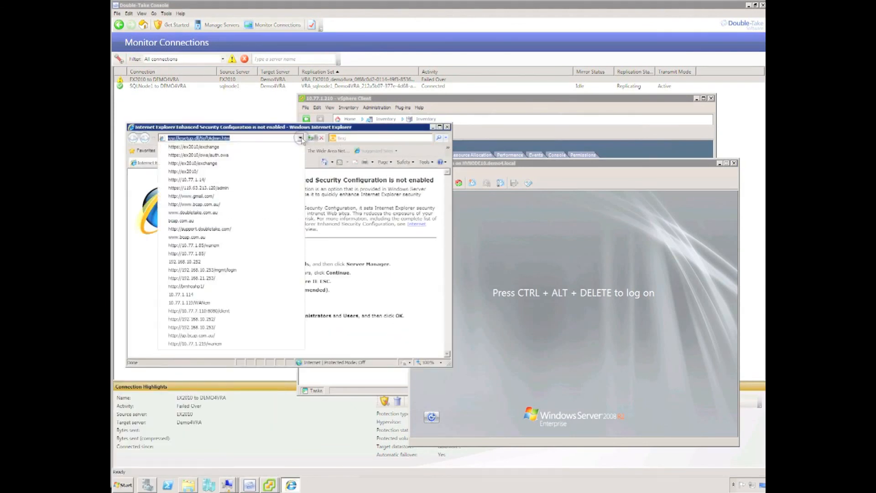
left_click(272, 147)
left_click(261, 302)
type("dem")
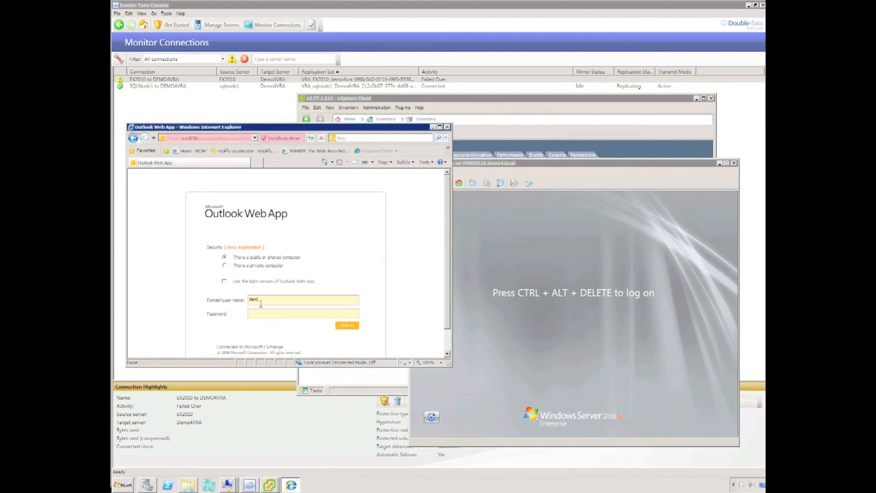
type("o4\\admin")
type("istrator")
type("•")
key("Return")
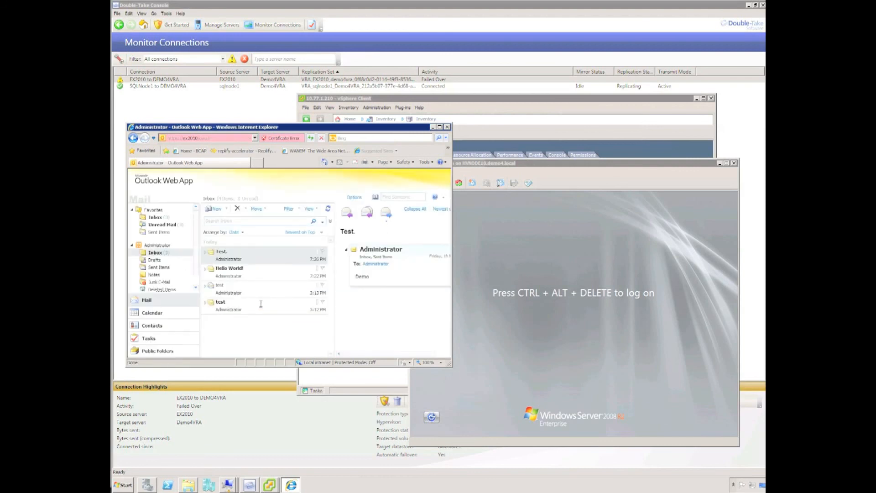
- Send Administrator a message titled 'test after failover' and open it once it arrives in the Inbox
left_click(213, 208)
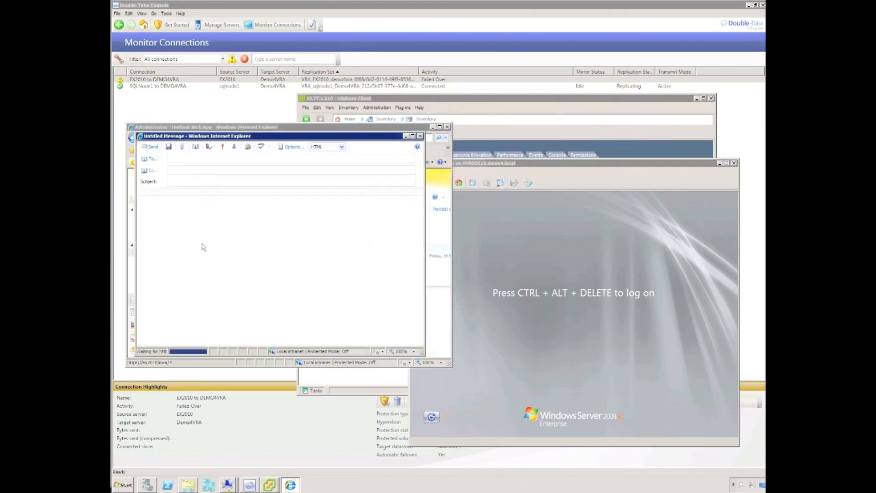
left_click(178, 159)
type("adminis")
key("Tab")
key("Tab")
type("test after failover")
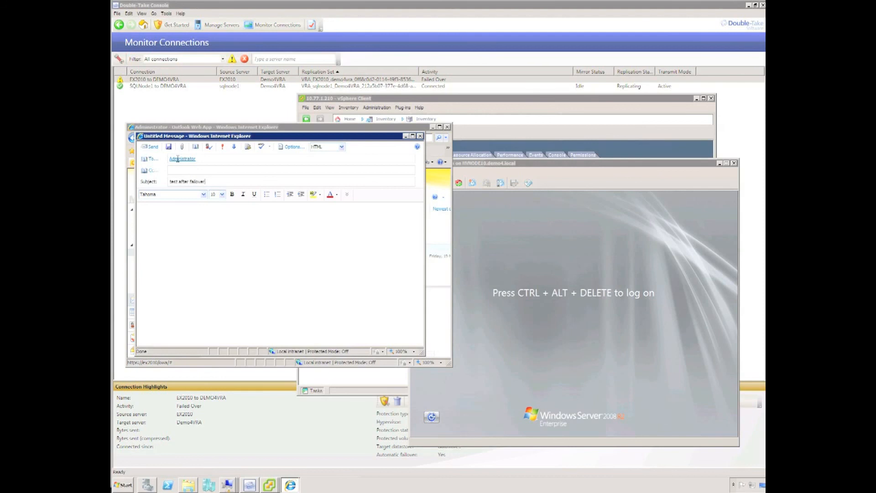
left_click(151, 146)
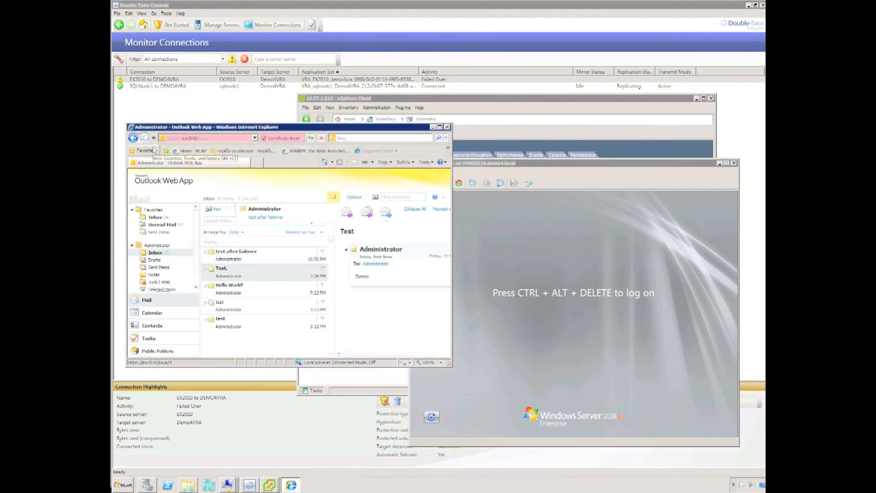
left_click(243, 256)
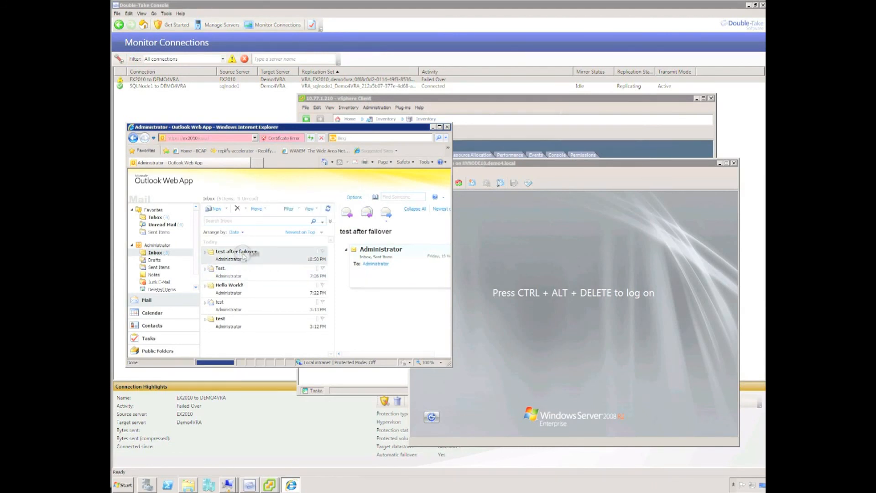